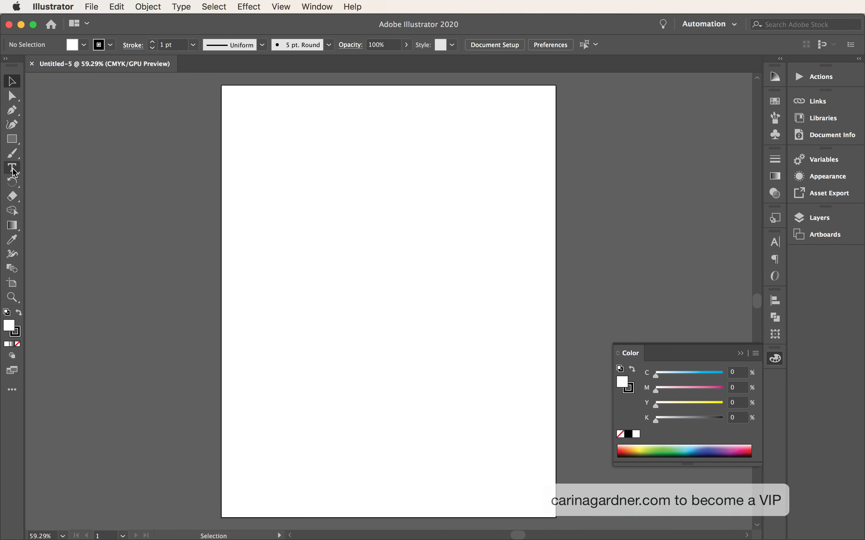
- Add the text "HAPPY" in the upper part of the artboard
click(14, 171)
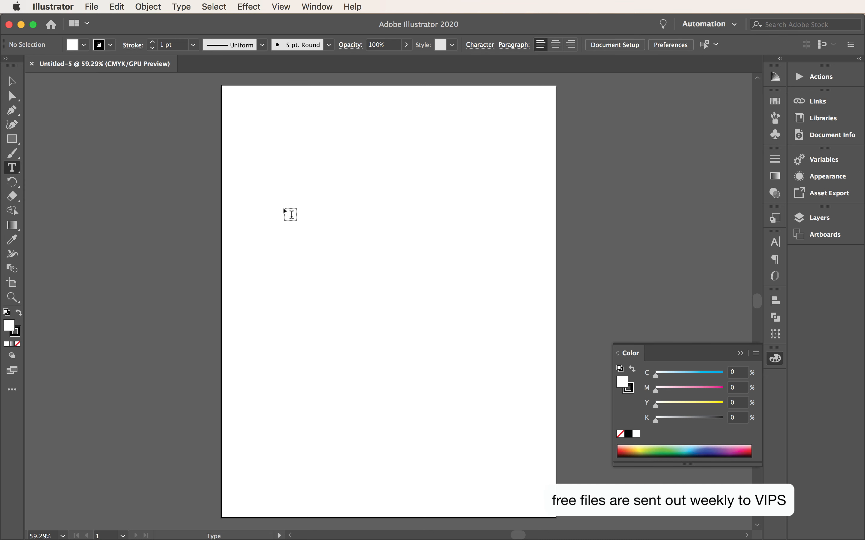
click(284, 207)
text(HAPPY)
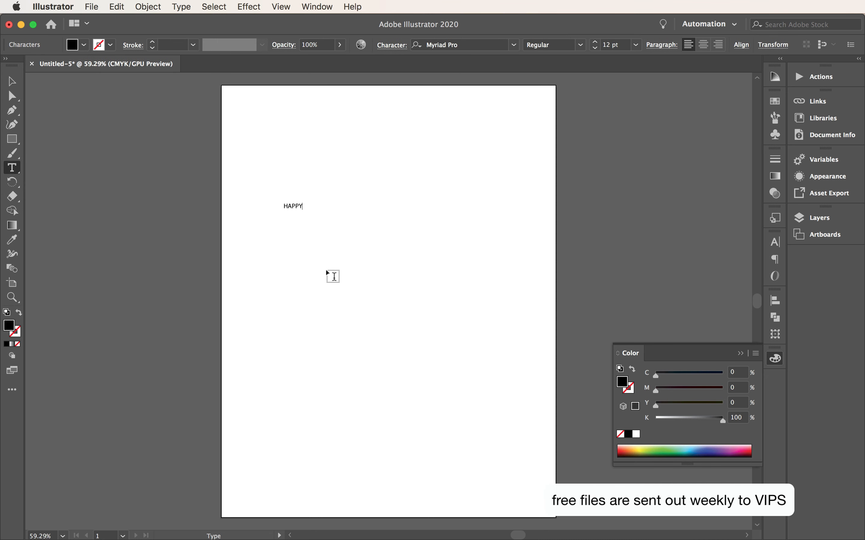
key(Escape)
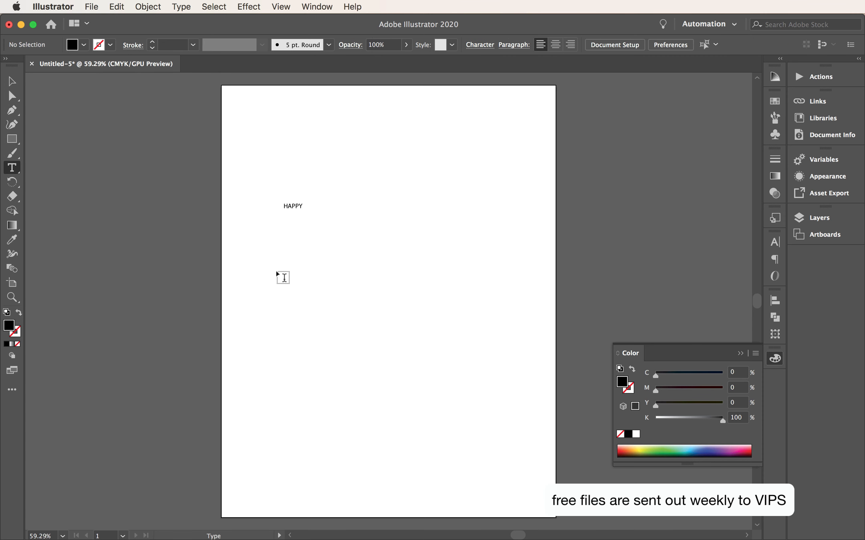
- Add a separate text object reading "BIRTHDAY" a little below HAPPY
key(shift+b)
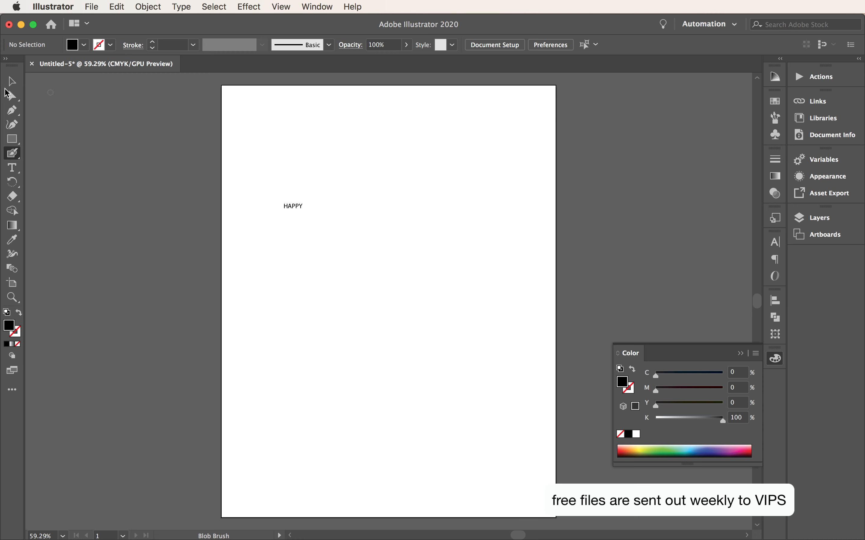
click(13, 170)
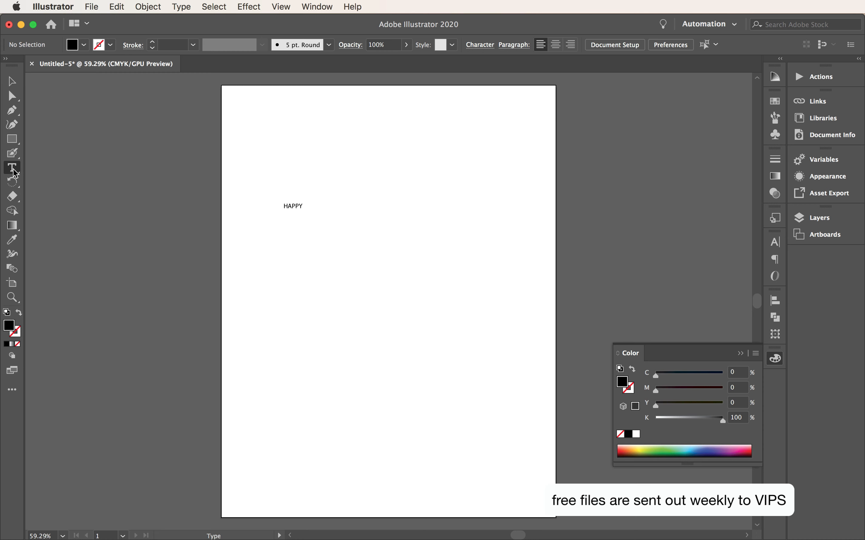
click(12, 81)
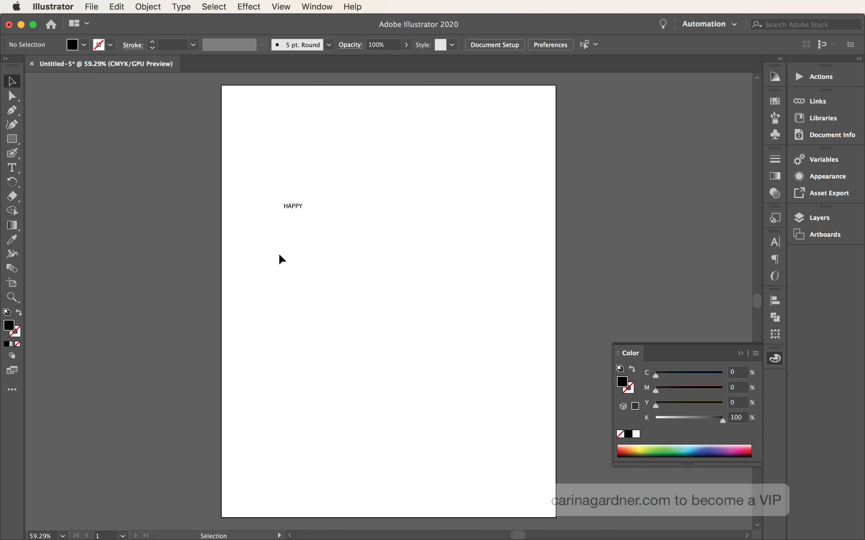
click(16, 167)
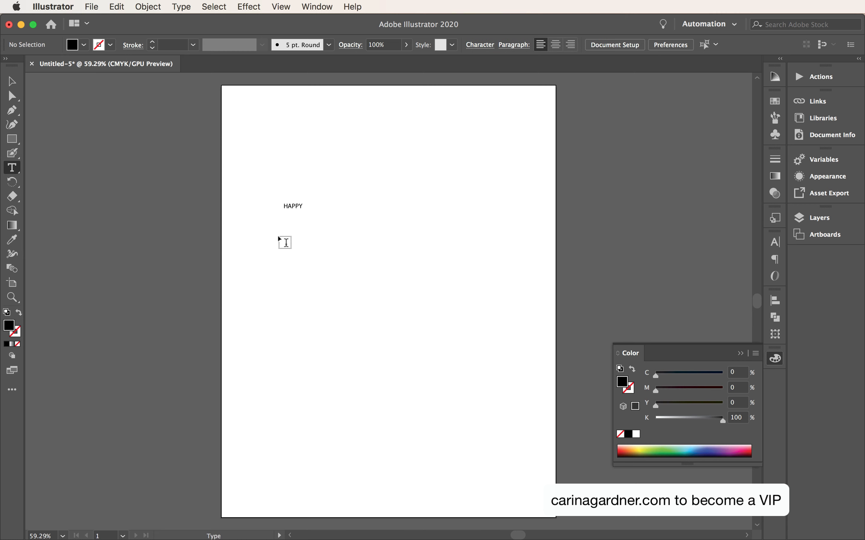
click(298, 255)
text(BIRTHDAY)
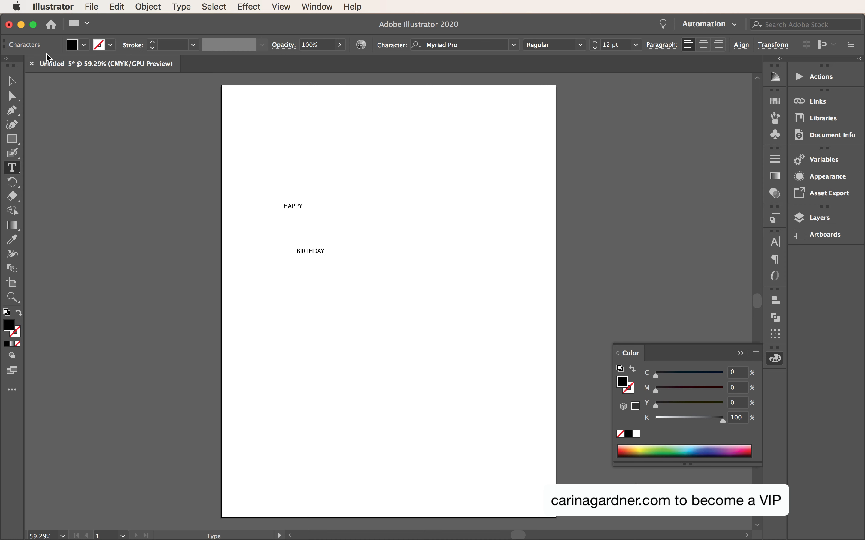
- Enlarge both words to about 194 pt and arrange BIRTHDAY on its own line below HAPPY
click(12, 81)
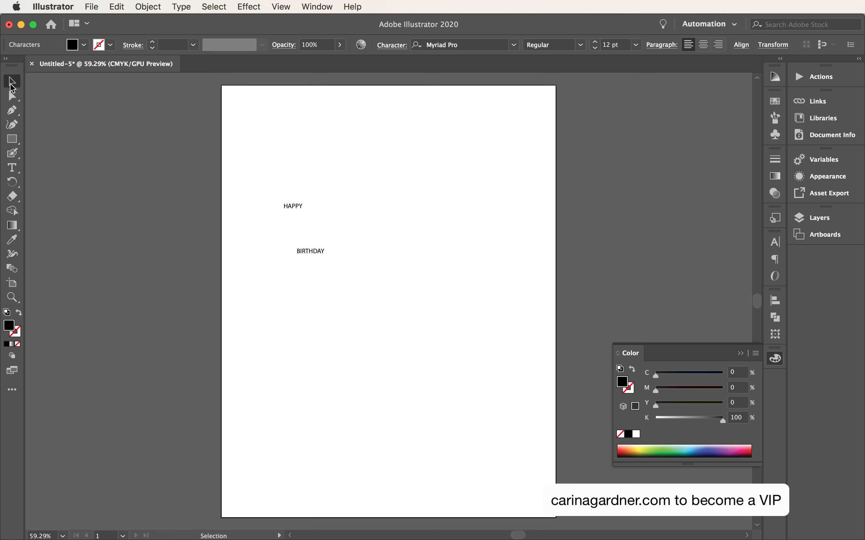
drag(269, 185, 586, 464)
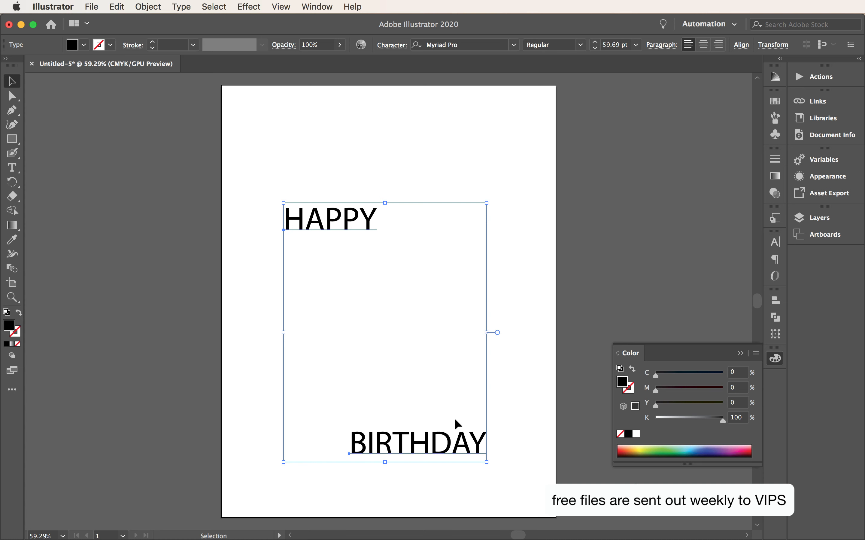
click(436, 366)
drag(434, 444, 359, 273)
drag(289, 154, 564, 356)
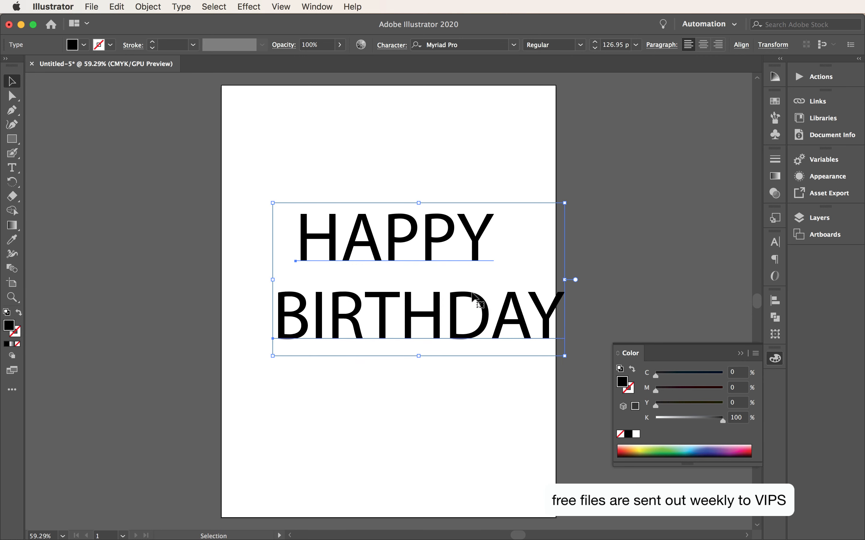
drag(483, 317, 454, 279)
drag(532, 315, 459, 284)
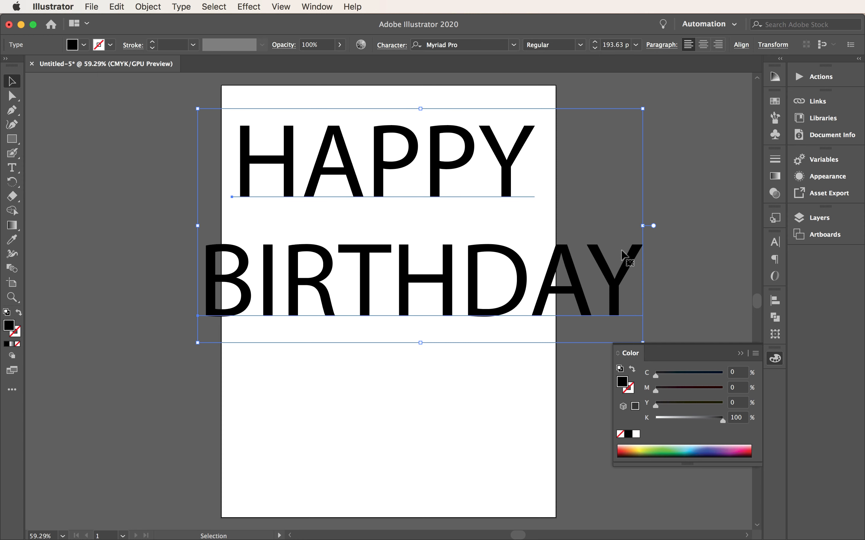
- Set the font of both words to Helvetica Bold
click(774, 242)
click(657, 255)
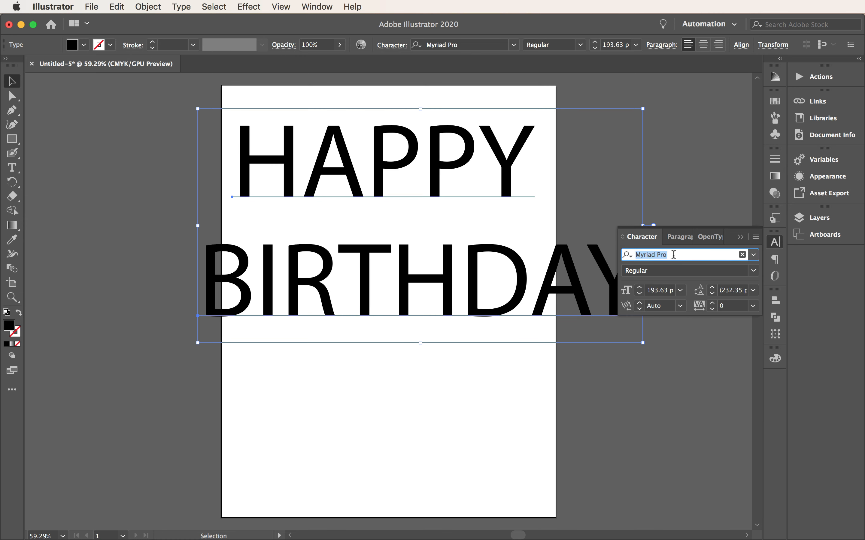
text(helve)
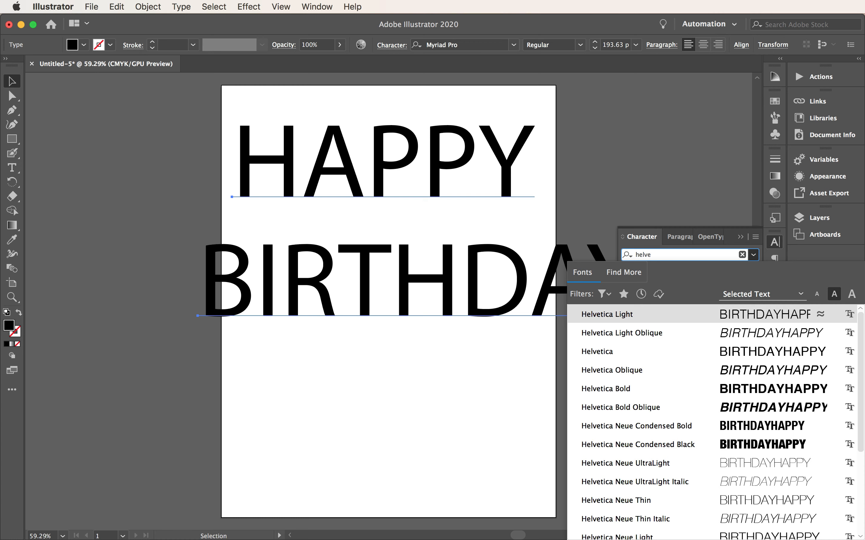
click(641, 389)
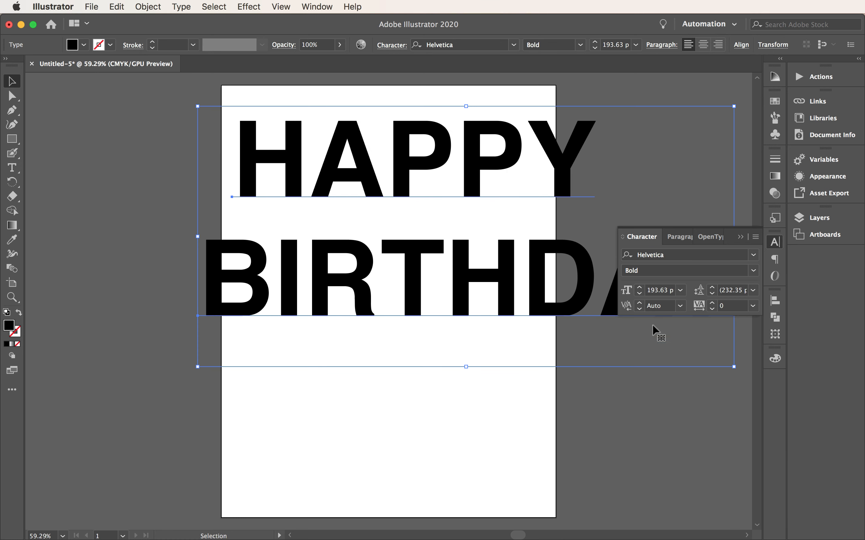
click(740, 237)
click(620, 202)
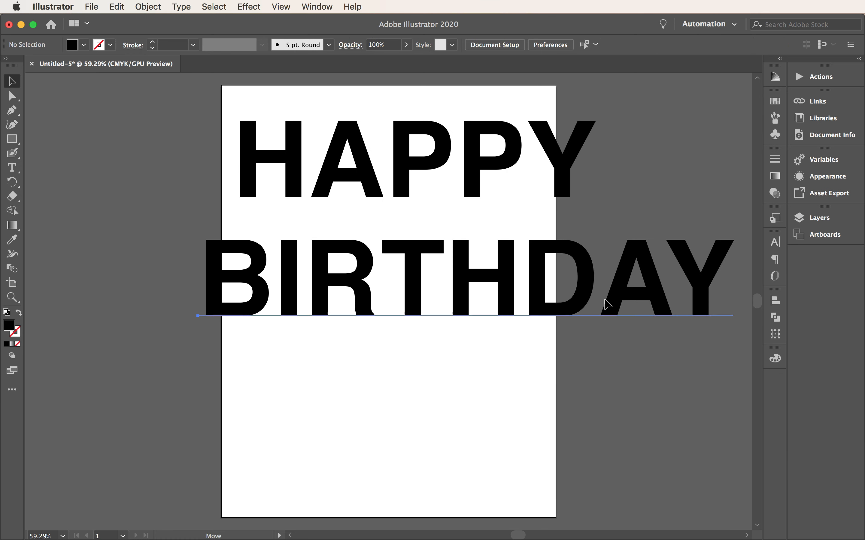
- Move BIRTHDAY closer beneath HAPPY, leaving a small gap, with its start slightly left of the H
drag(608, 304, 588, 329)
drag(441, 307, 501, 263)
click(444, 165)
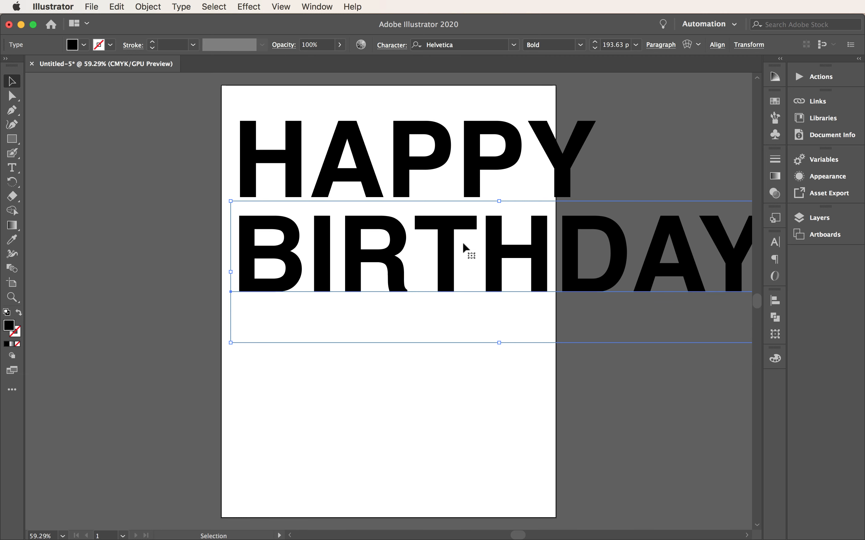
drag(498, 240, 497, 237)
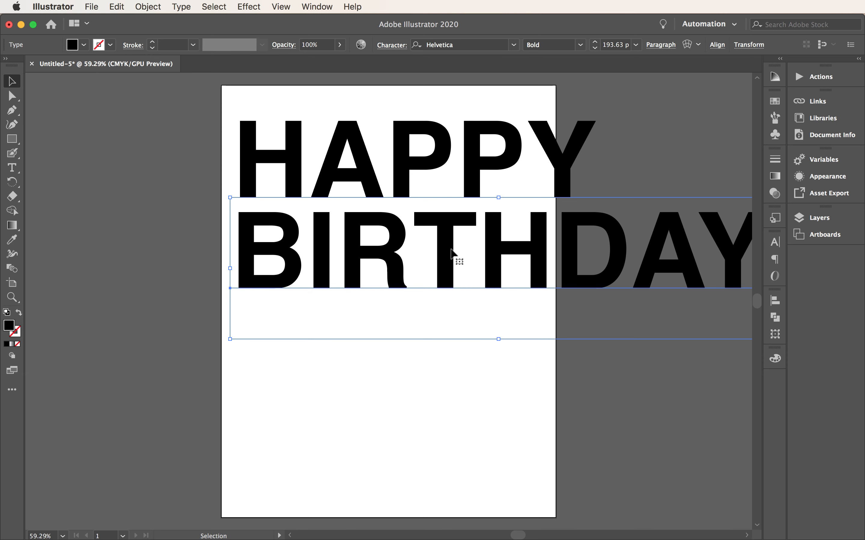
mouse_move(451, 249)
mouse_down()
mouse_move(431, 253)
mouse_move(436, 248)
mouse_up()
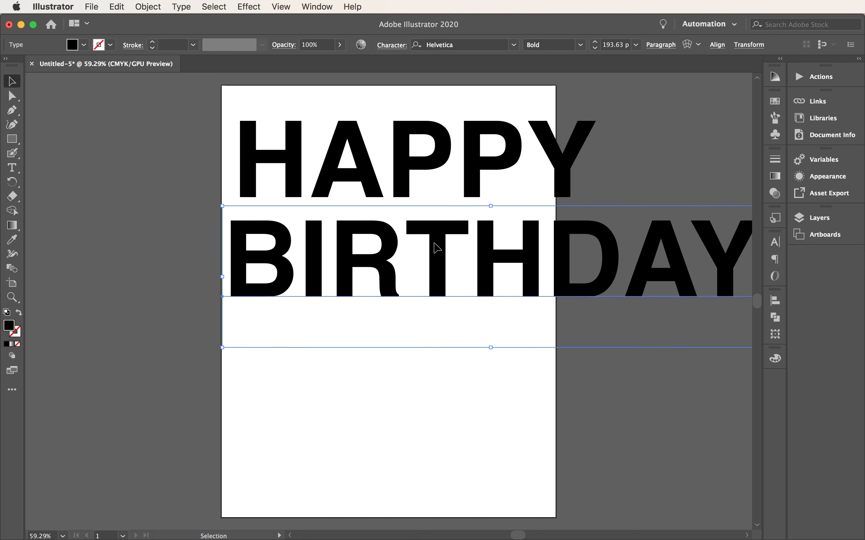
click(467, 178)
click(443, 256)
click(422, 175)
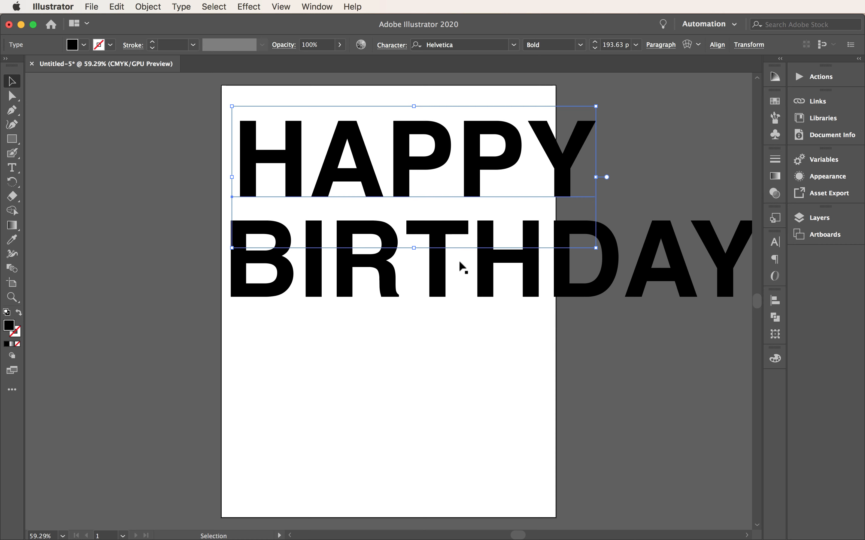
- Scale HAPPY and BIRTHDAY up together to about 276 pt, letting them extend beyond the artboard's right edge
click(12, 297)
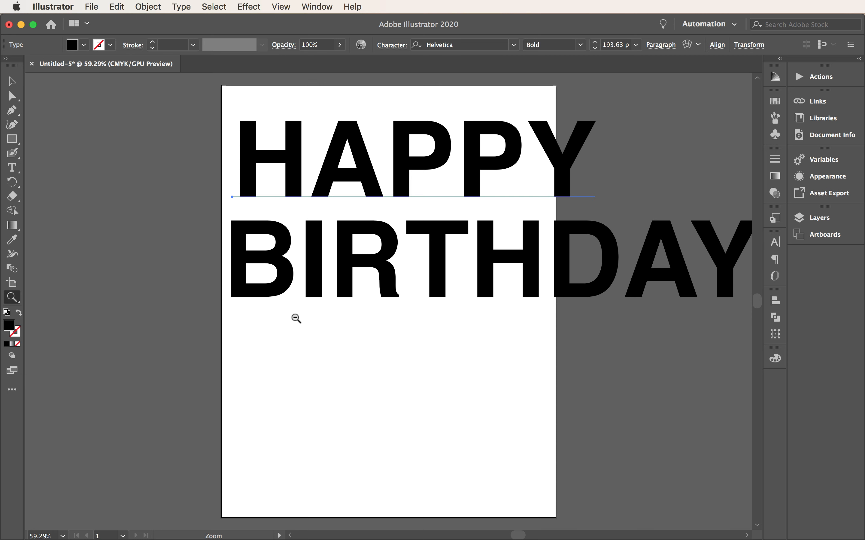
alt+click(398, 320)
alt+click(399, 321)
alt+click(399, 320)
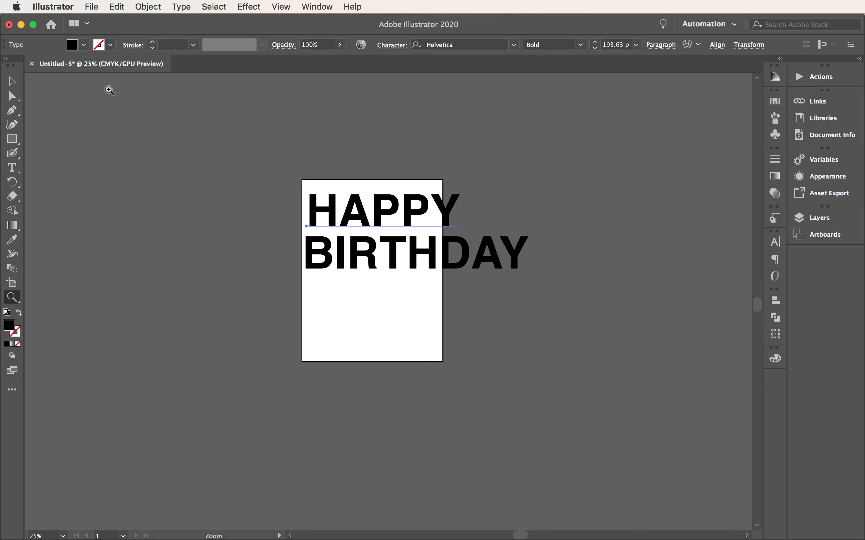
click(13, 82)
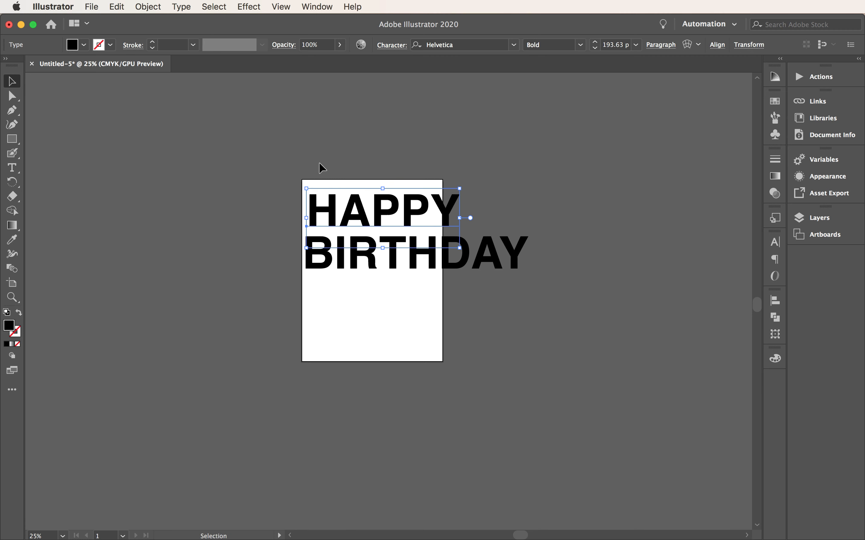
drag(319, 163, 439, 282)
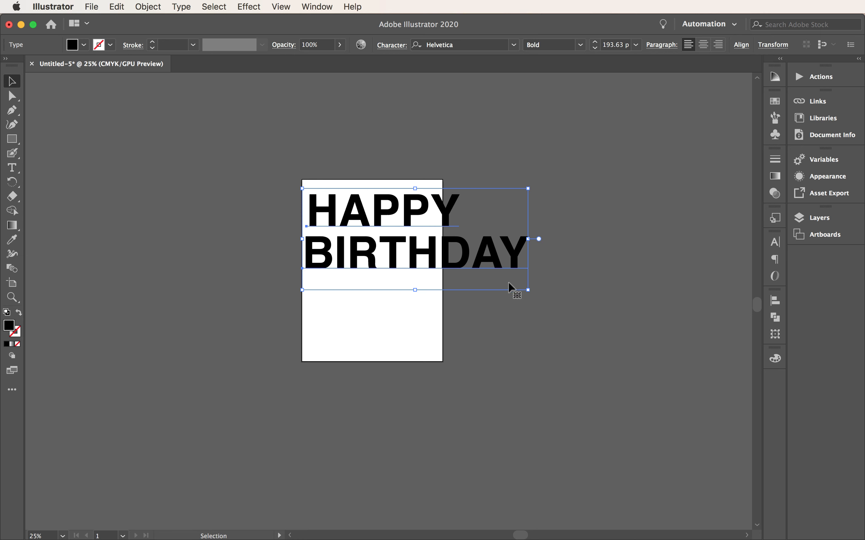
drag(528, 290, 629, 335)
drag(466, 211, 466, 205)
click(362, 307)
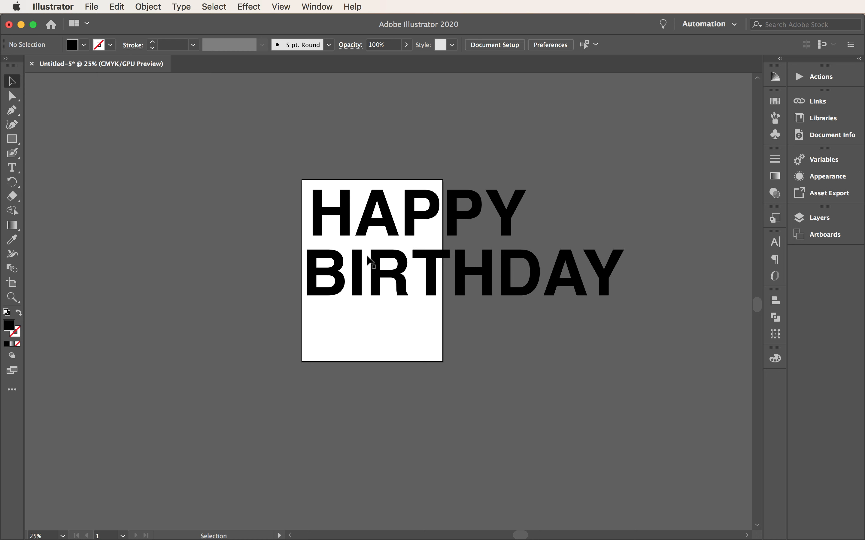
- Expand both words into shapes with the Object and Fill options enabled
drag(349, 165, 449, 309)
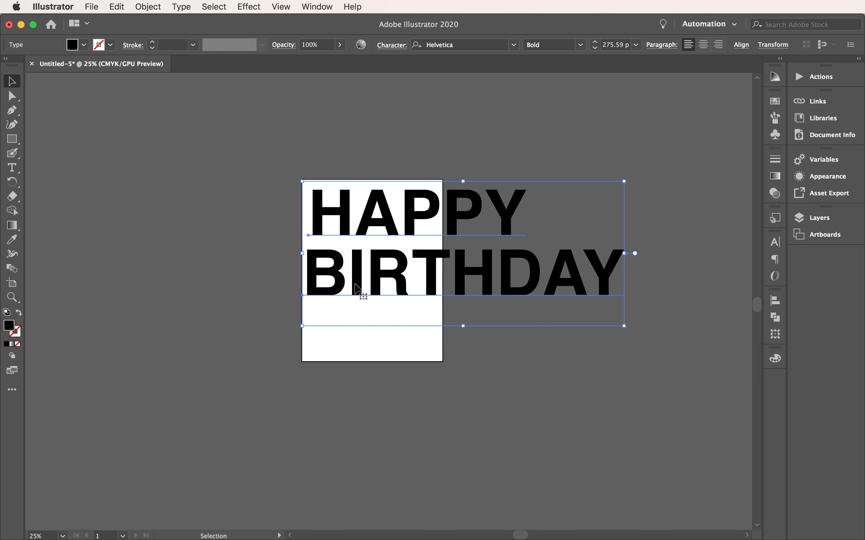
click(145, 5)
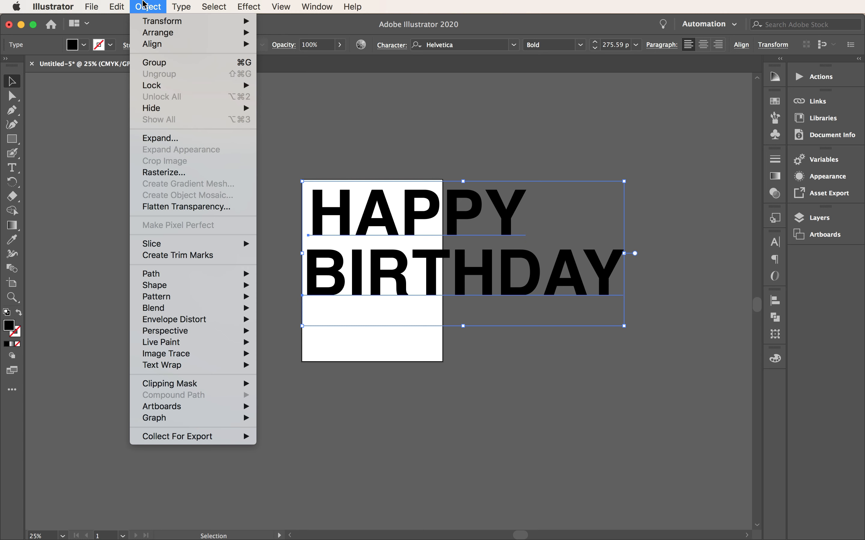
click(171, 141)
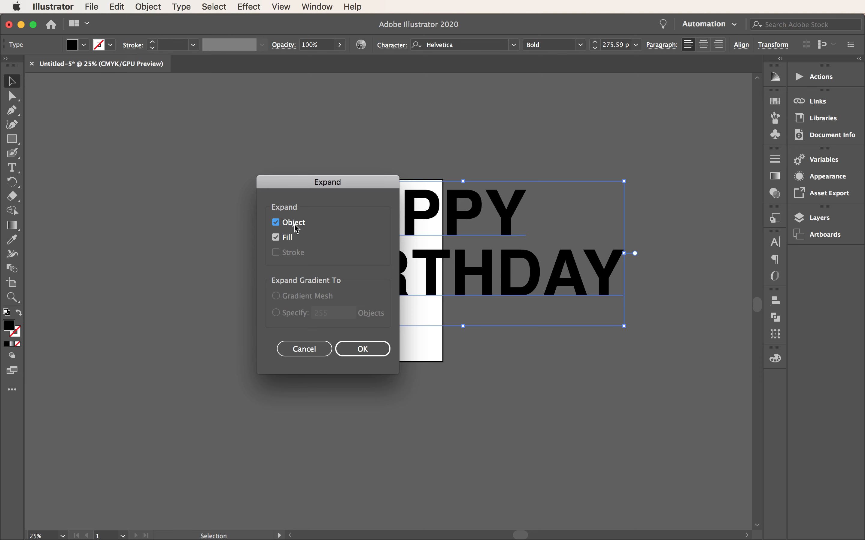
click(363, 356)
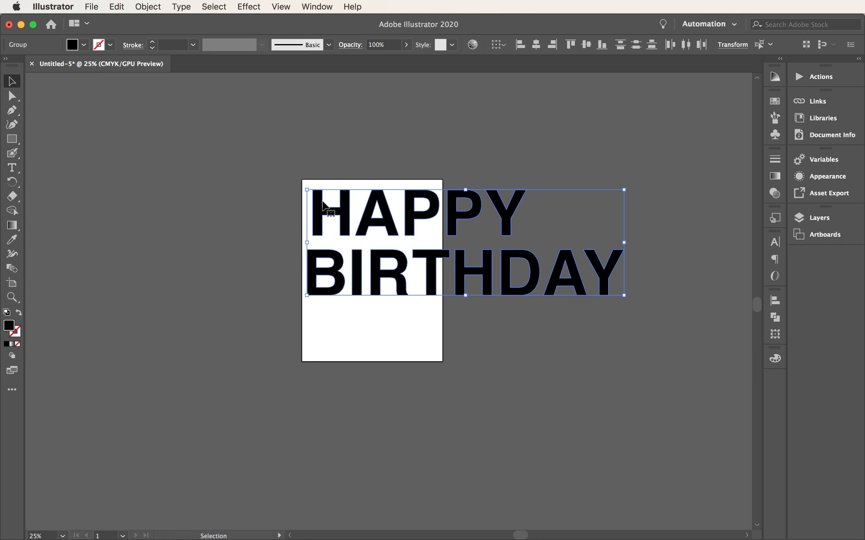
- Ungroup the expanded HAPPY and BIRTHDAY groups into individual letters
click(330, 223)
click(340, 211)
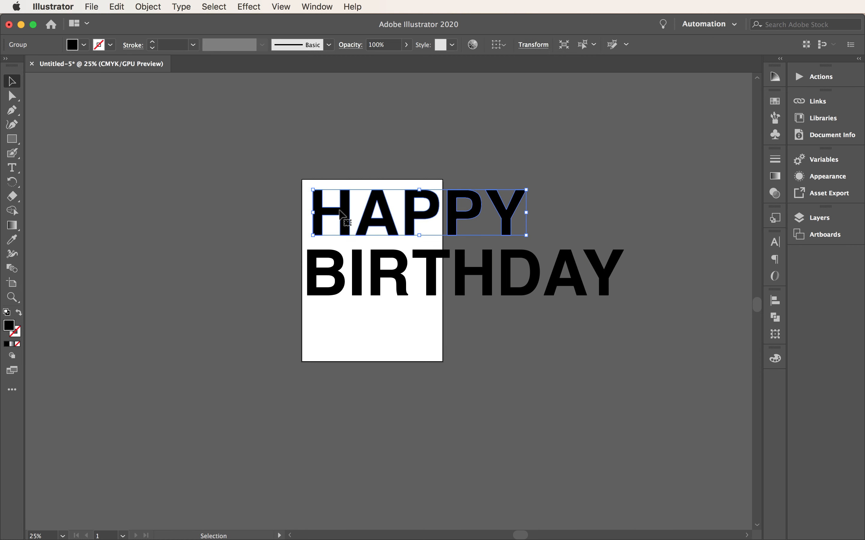
shift+click(395, 296)
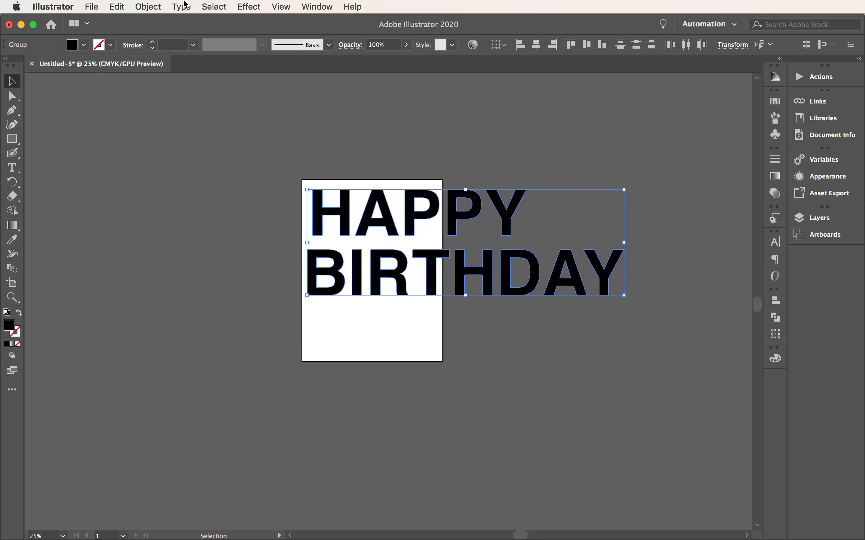
click(148, 7)
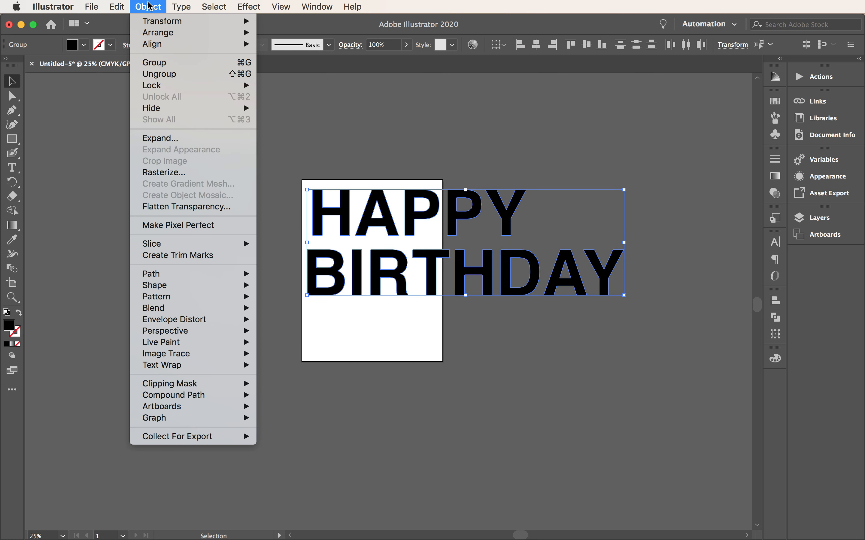
click(162, 73)
- Select letters of HAPPY one at a time to check that each is a separate object
click(372, 151)
click(389, 201)
click(384, 147)
click(387, 214)
click(420, 206)
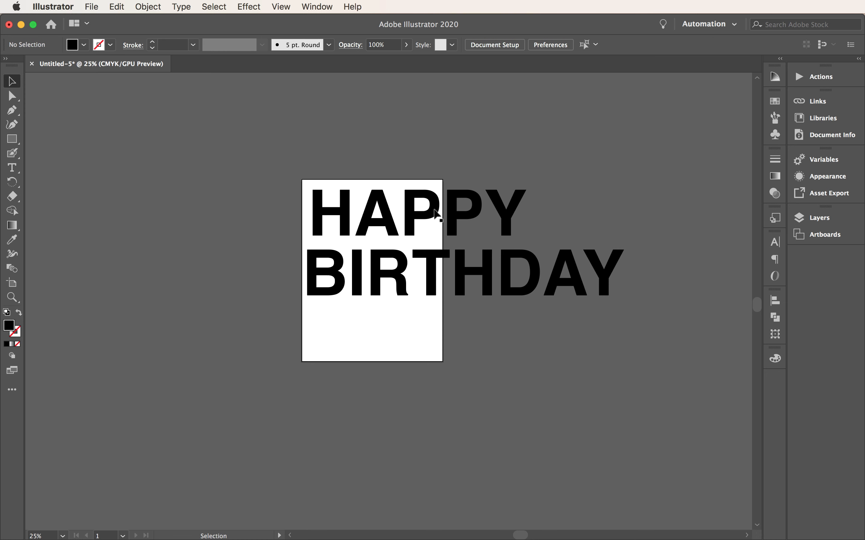
click(433, 209)
click(457, 212)
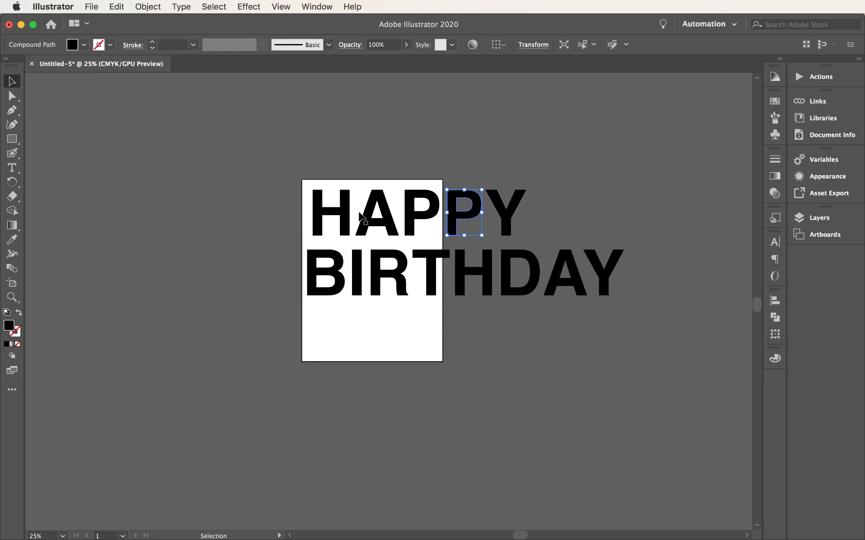
click(288, 207)
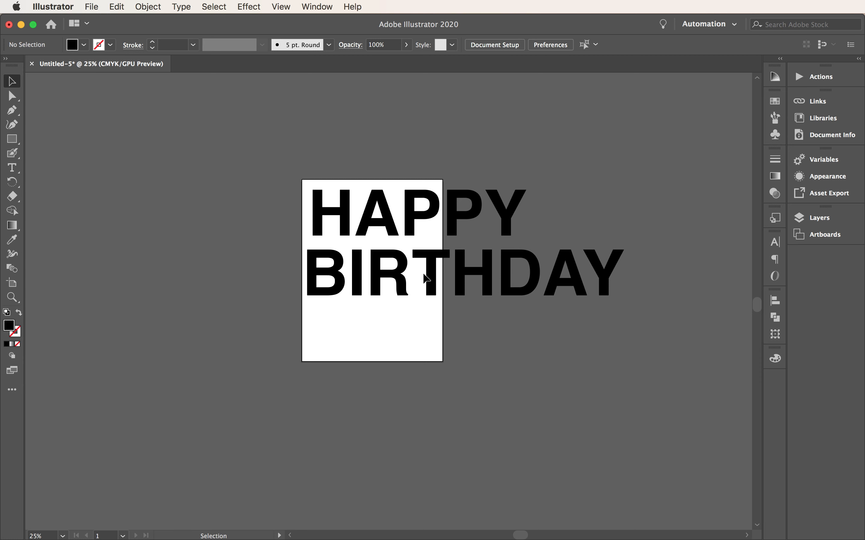
- Inspect the fill colour of the H in HAPPY in the Color Picker and keep it as it is
click(325, 207)
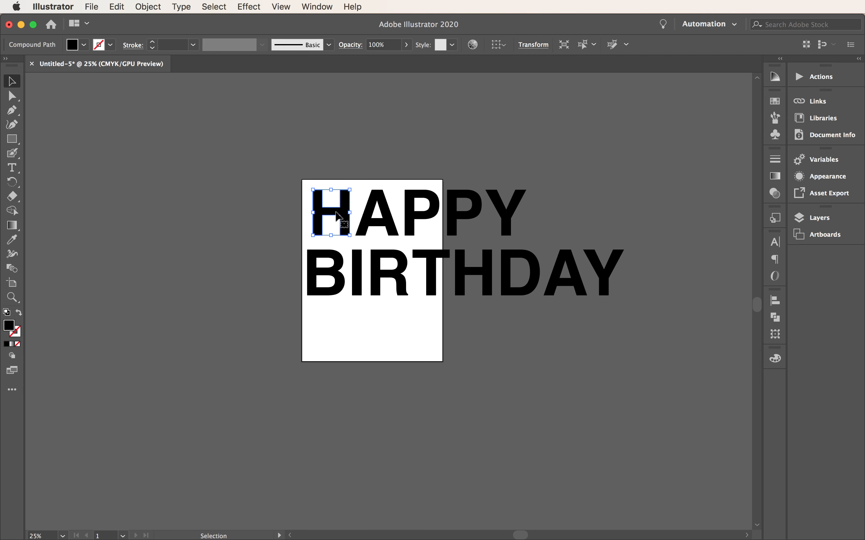
double_click(9, 325)
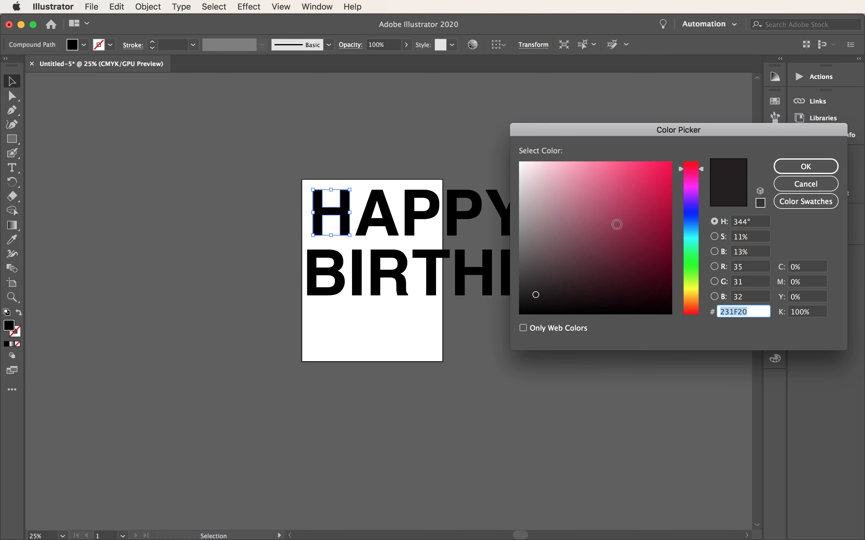
click(818, 168)
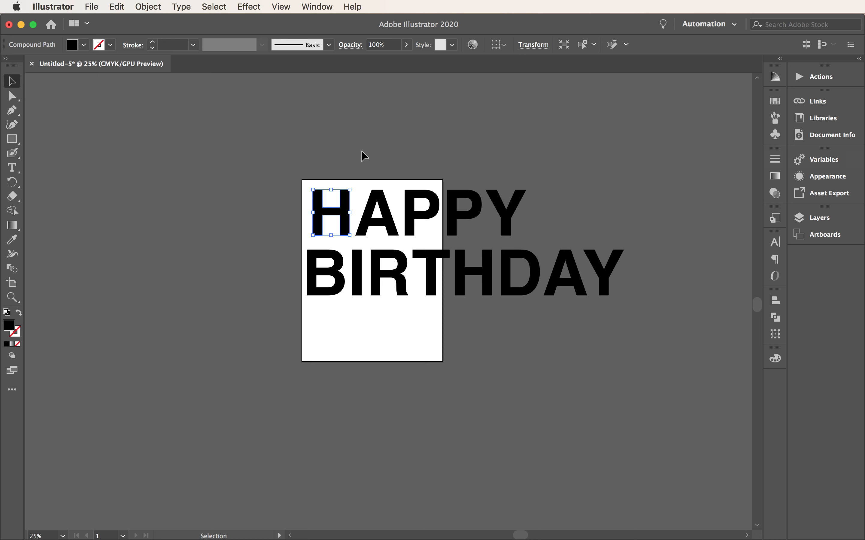
click(361, 151)
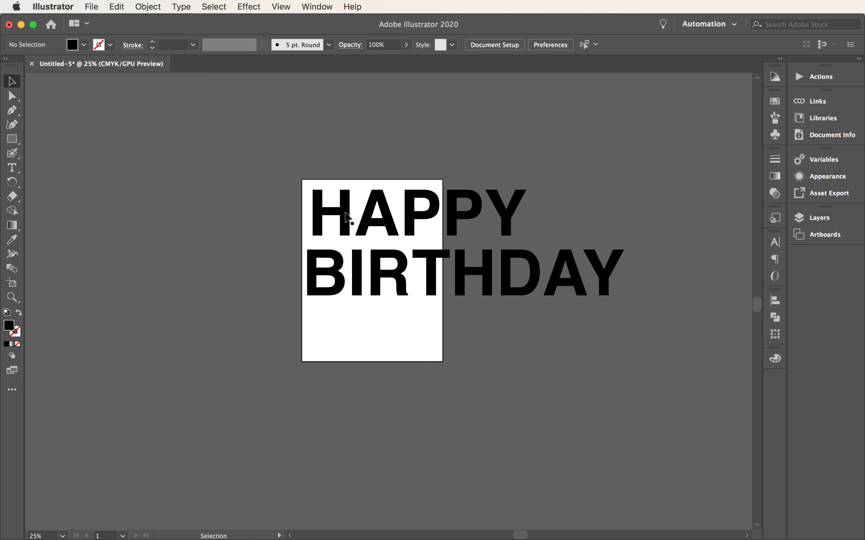
scroll(345, 213, up, 5)
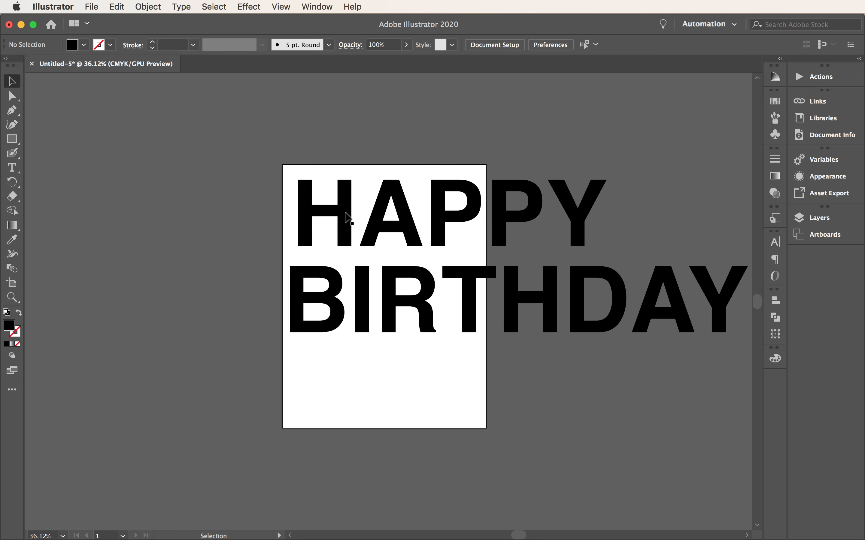
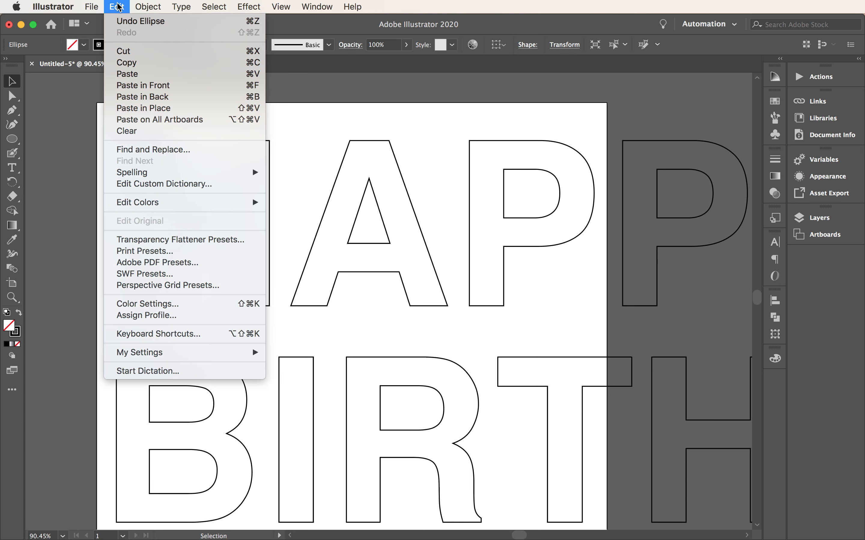
- Copy the small circle in the H's left stem and place a duplicate near the top of its right stem
click(124, 64)
click(117, 7)
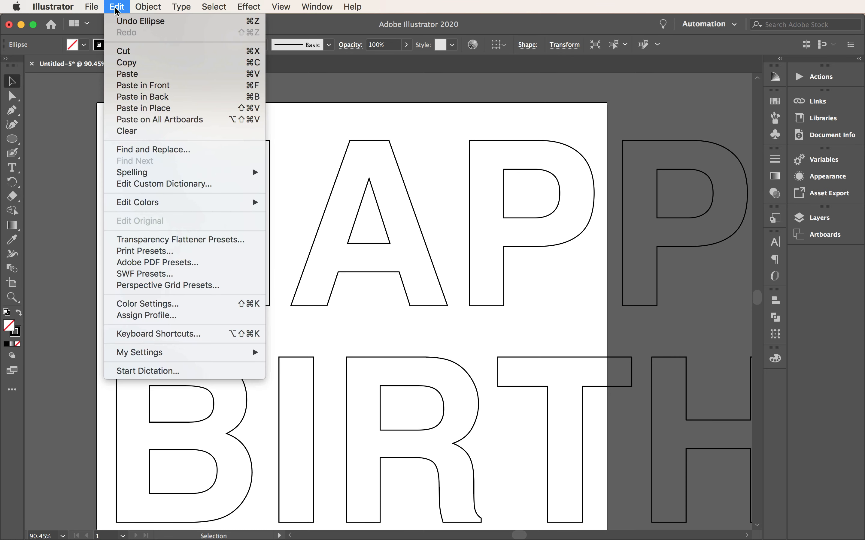
click(128, 74)
click(385, 284)
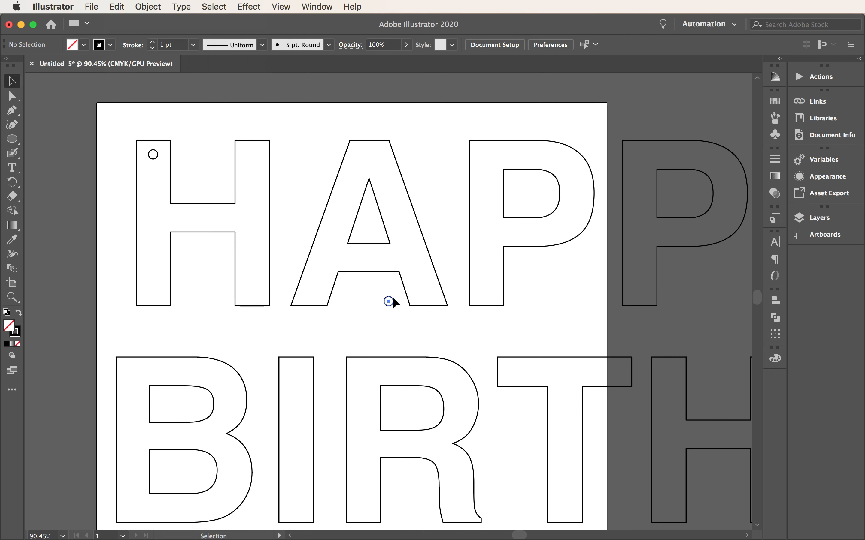
drag(393, 300, 255, 149)
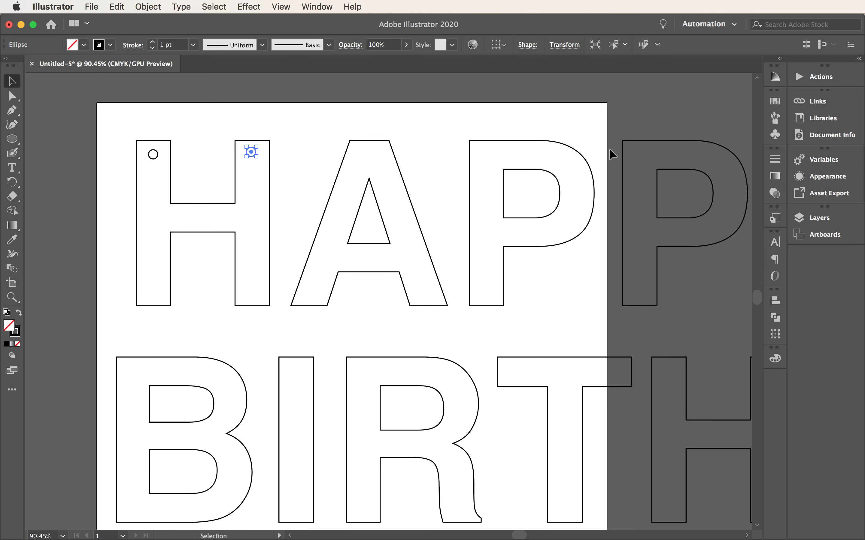
- Paste another circle and place it centred near the apex of the A in HAPPY
click(116, 7)
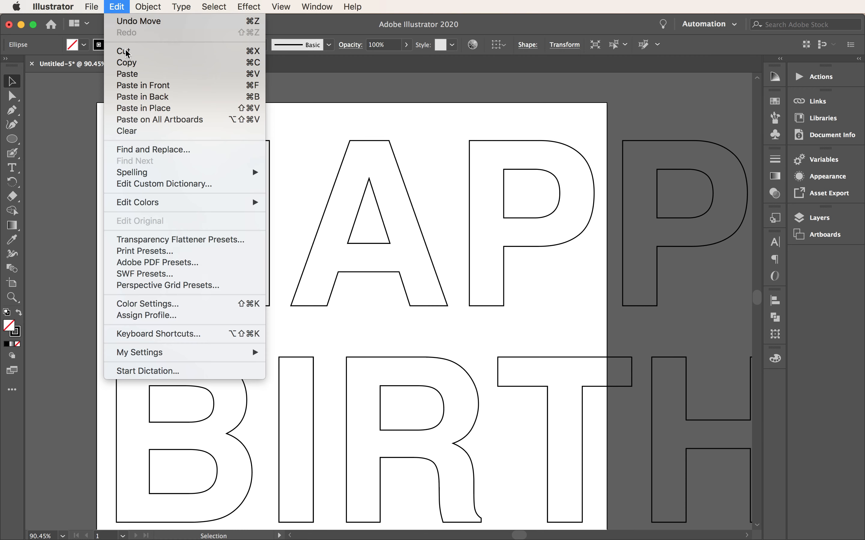
click(126, 74)
click(390, 306)
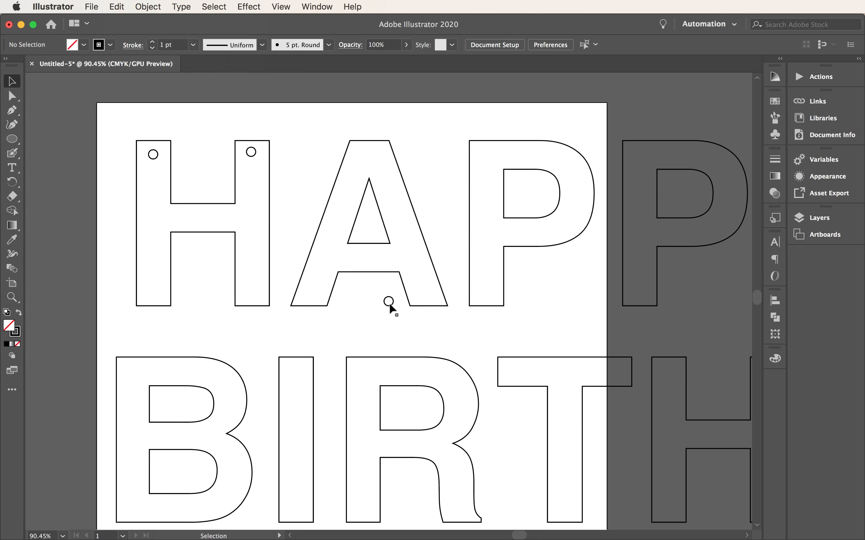
drag(391, 306, 374, 152)
- Paste two more circles and place them near the upper-left and upper-right corners of HAPPY's first P
scroll(459, 229, right, 5)
click(461, 234)
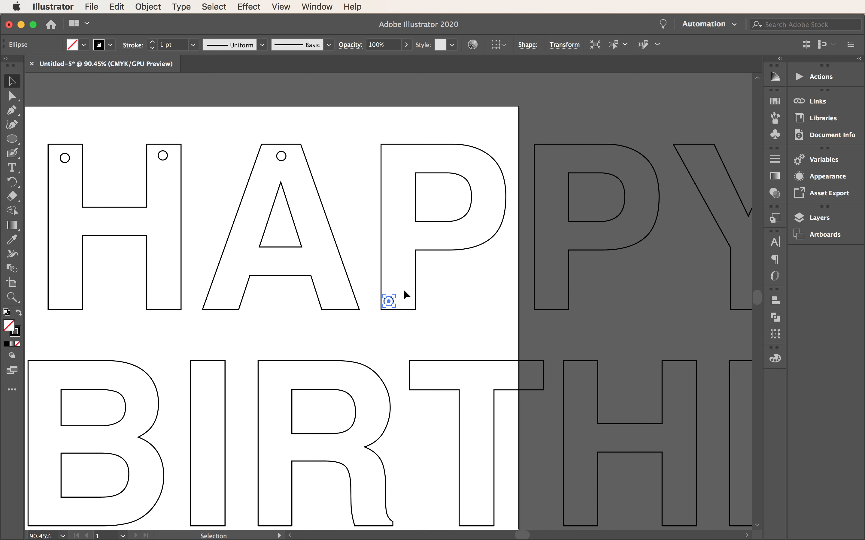
drag(392, 302, 401, 155)
key(super+f)
click(493, 304)
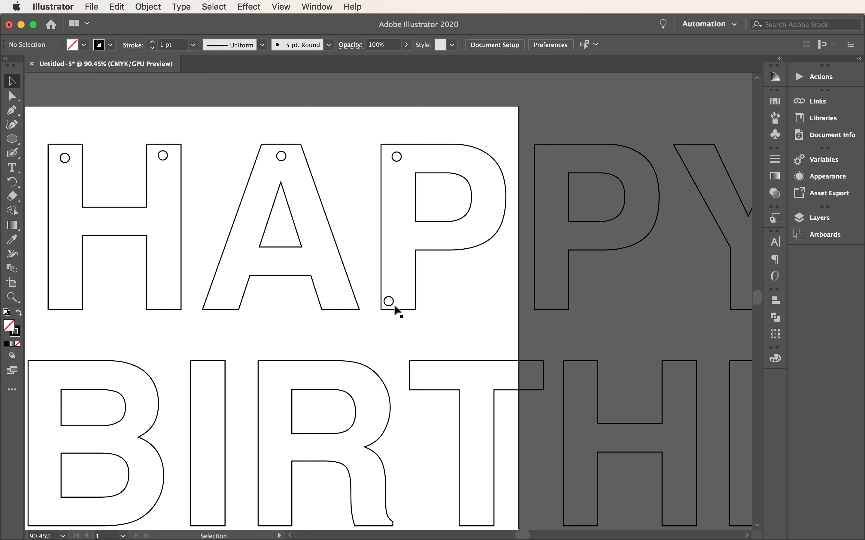
drag(395, 308, 474, 158)
- Add two pasted circles near the top of HAPPY's second P, one on each side
scroll(535, 250, right, 5)
key(super+v)
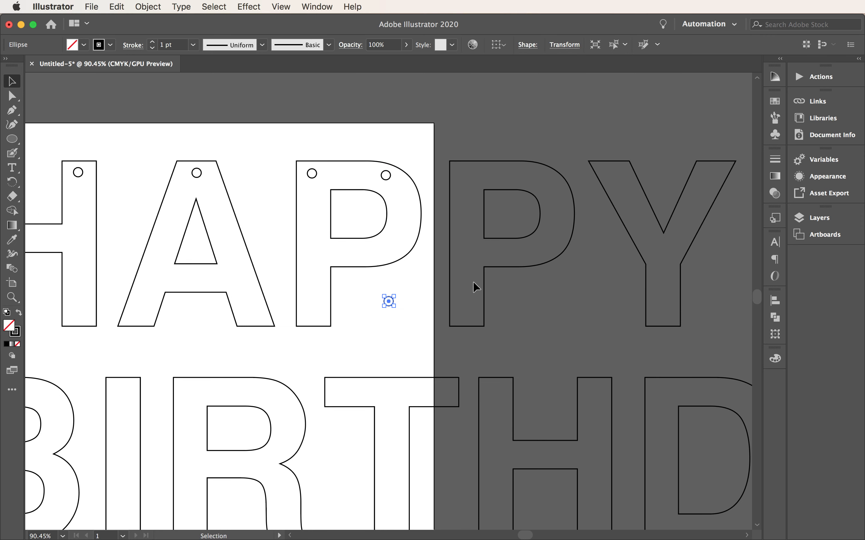
click(401, 308)
drag(388, 302, 468, 174)
key(super+v)
click(383, 325)
drag(388, 303, 532, 178)
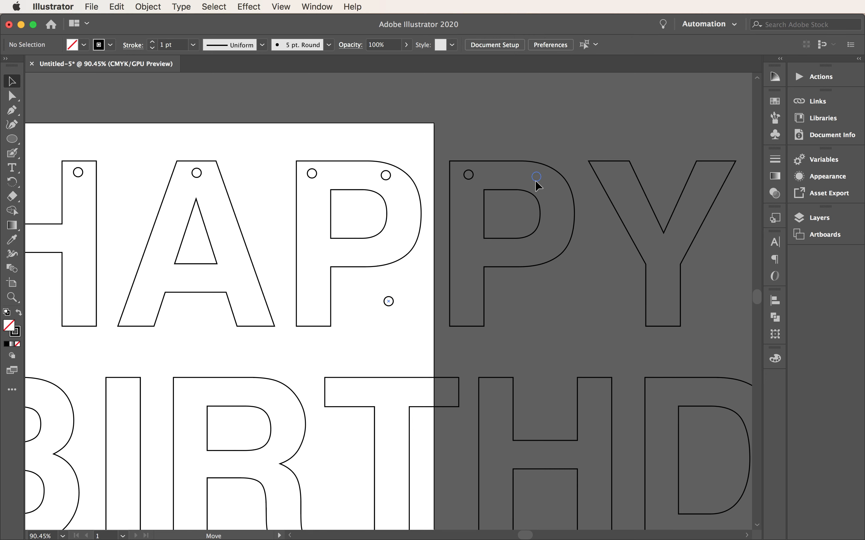
- Paste two circles and place one near the top of each arm of the Y in HAPPY
scroll(605, 235, right, 5)
key(super+v)
click(444, 297)
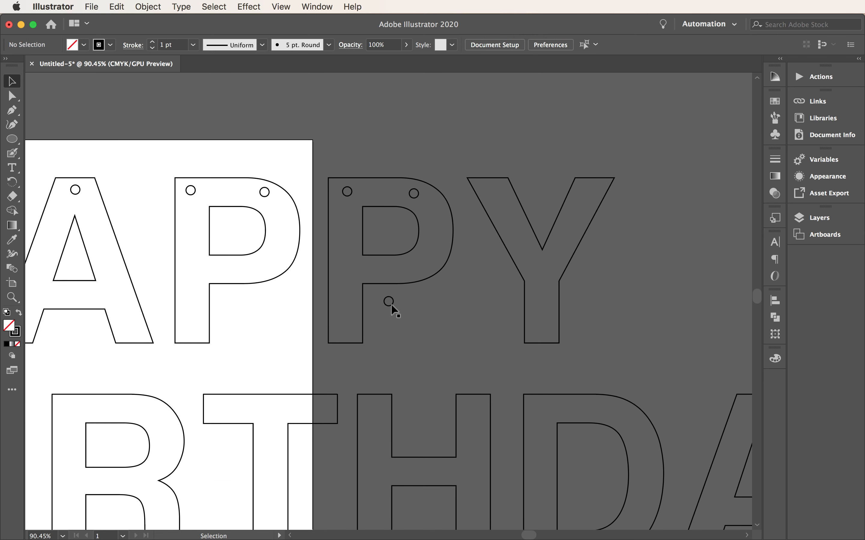
drag(390, 304, 495, 193)
key(super+v)
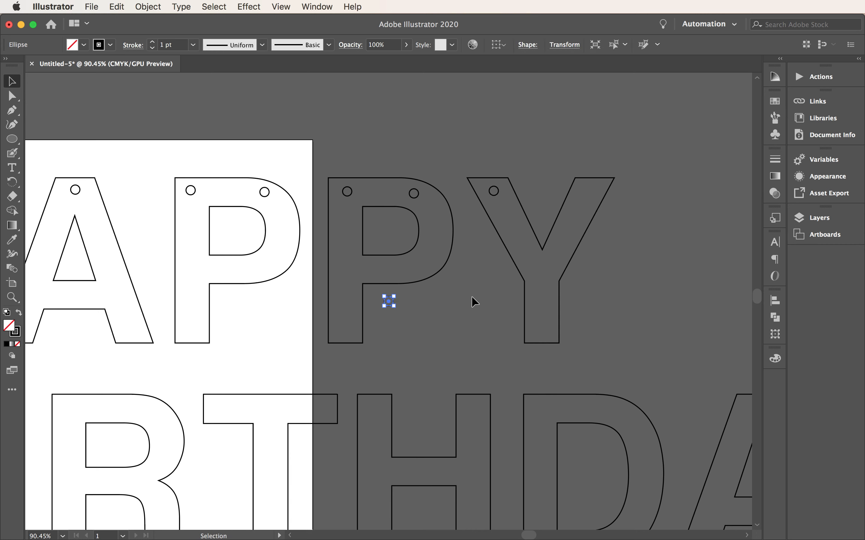
click(464, 296)
drag(393, 303, 594, 193)
scroll(467, 268, left, 5)
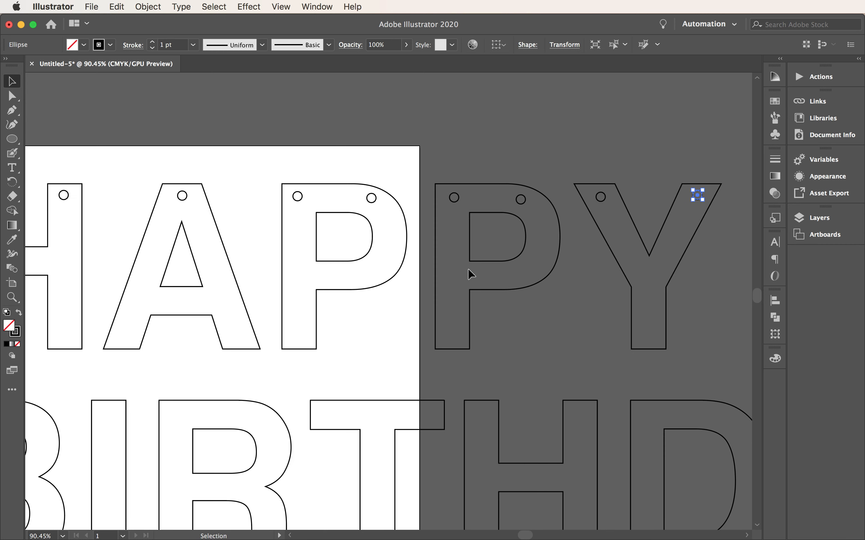
- Select all the hole circles across HAPPY together, leaving the letter shapes out of the selection
click(15, 304)
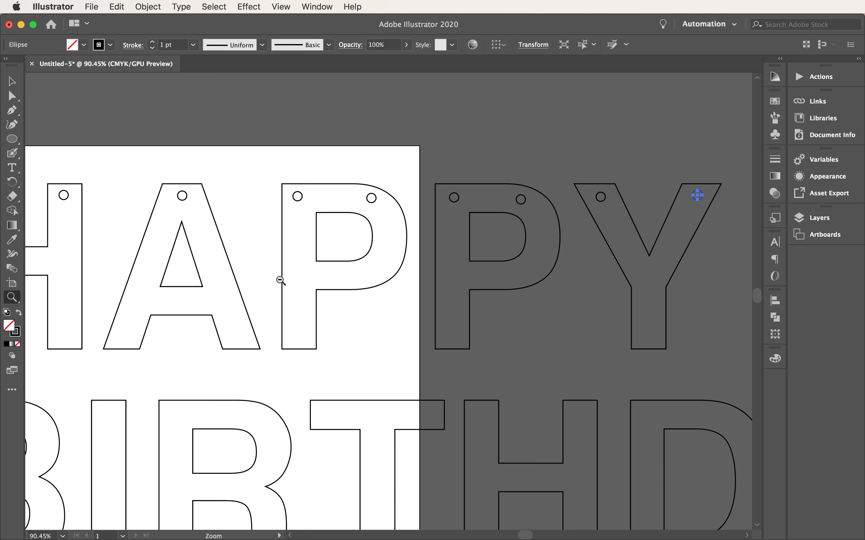
alt+click(291, 280)
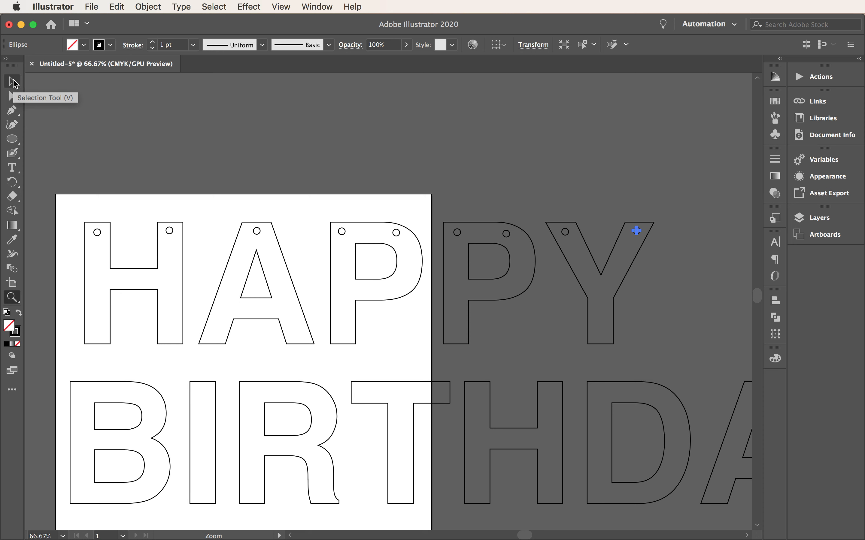
click(14, 84)
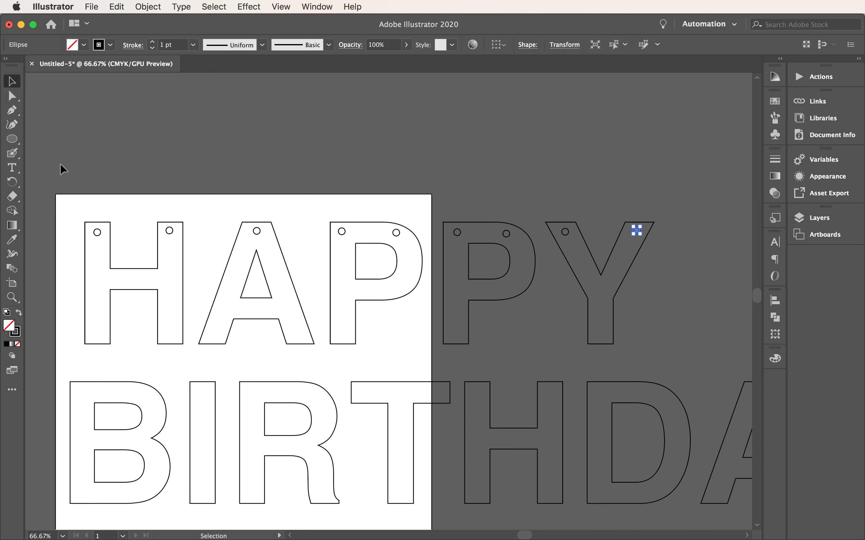
drag(58, 166, 345, 210)
drag(508, 202, 683, 238)
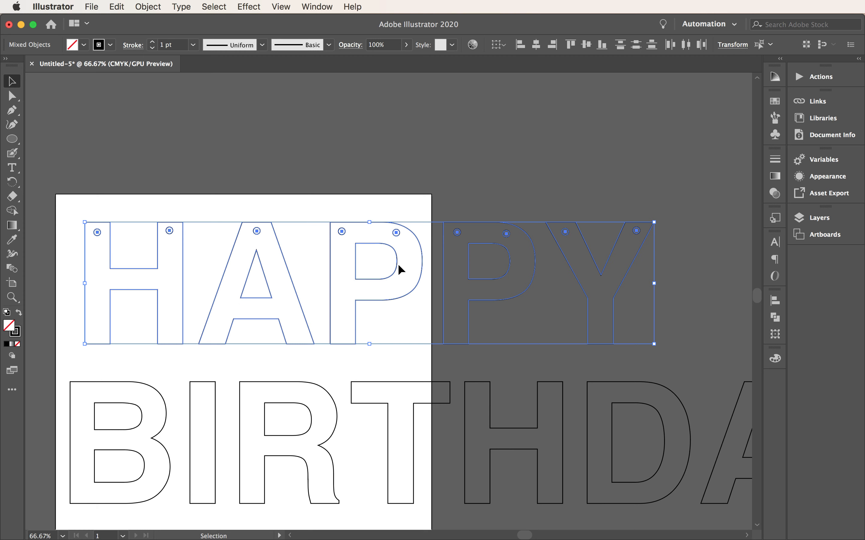
drag(216, 295, 197, 299)
key(super+z)
key(shift)
mouse_move(454, 326)
mouse_down()
mouse_move(617, 296)
mouse_move(715, 300)
mouse_up()
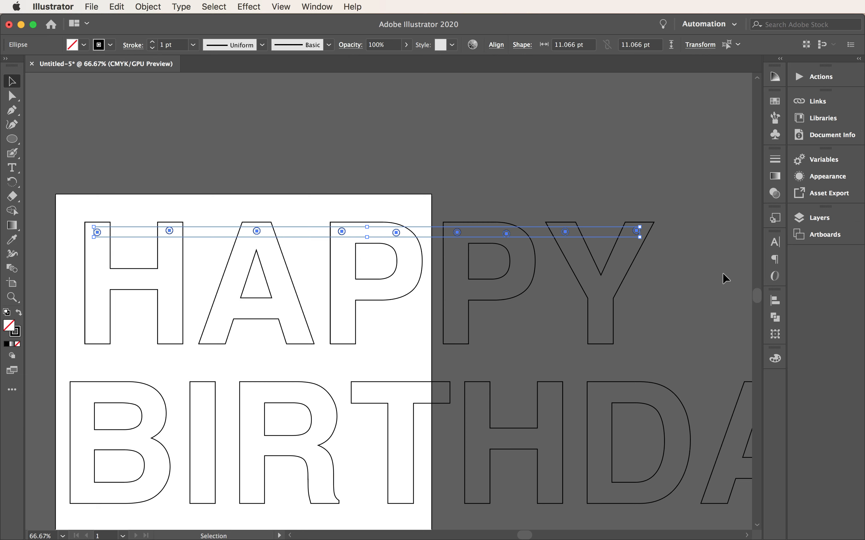
- Align the selected circles by their top edges, then deselect them and collapse the alignment options
click(313, 5)
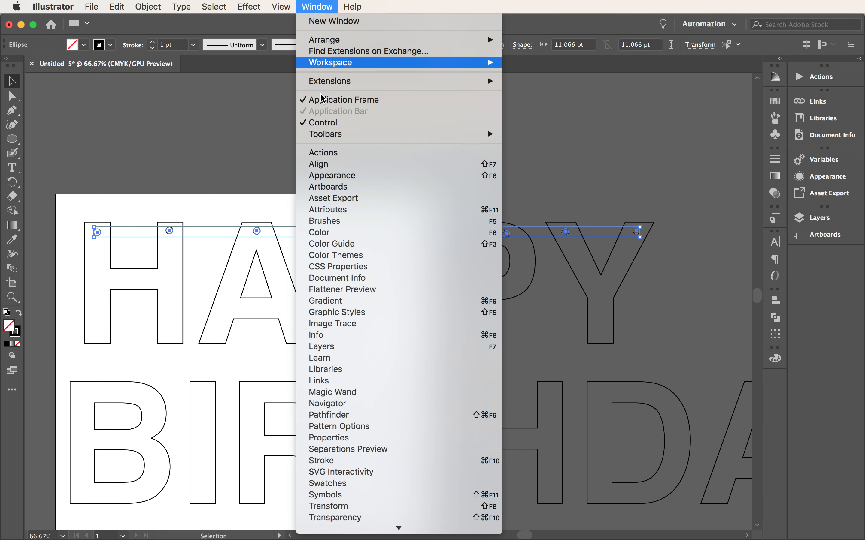
click(324, 164)
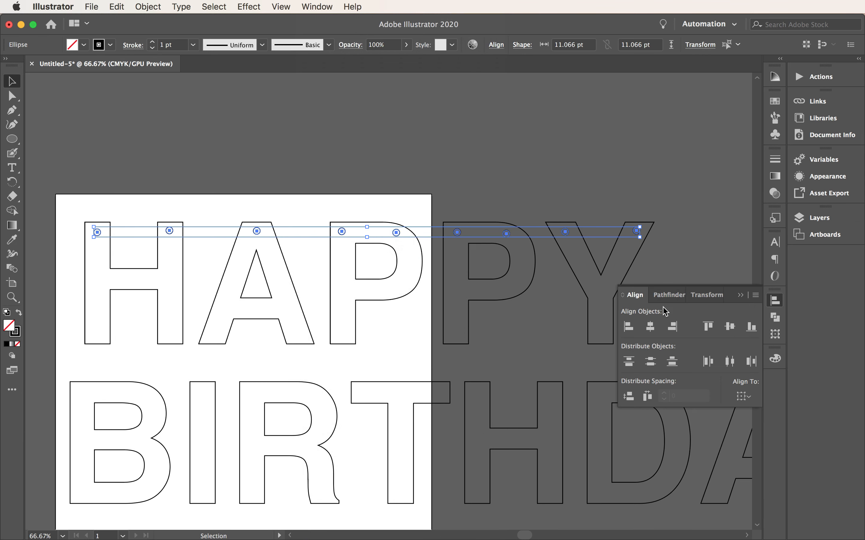
click(711, 329)
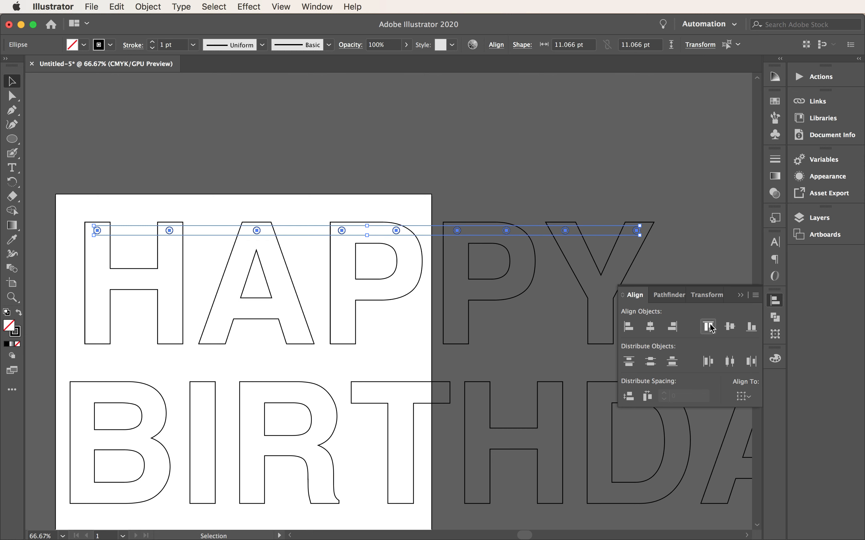
click(551, 154)
click(744, 300)
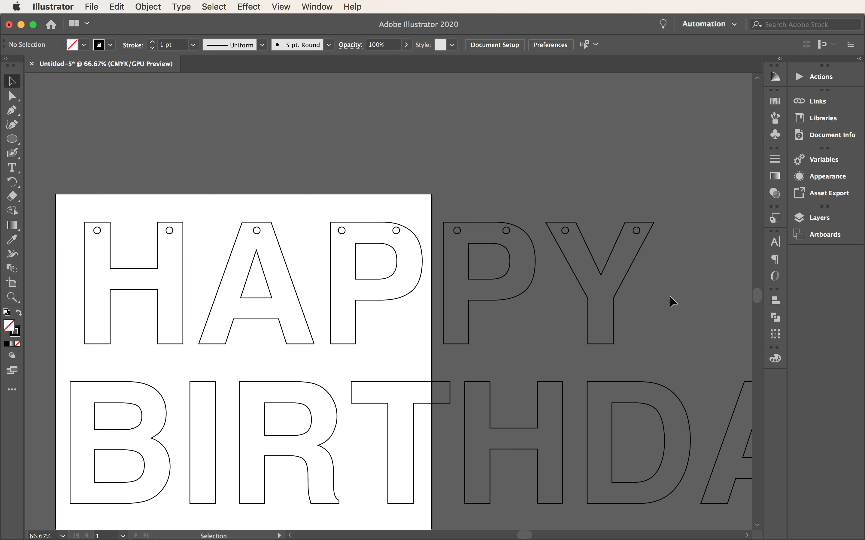
- Delete the repeated letters: HAPPY's second P with its holes, and the Y and A at the end of BIRTHDAY
scroll(549, 314, down, 2)
scroll(549, 316, down, 3)
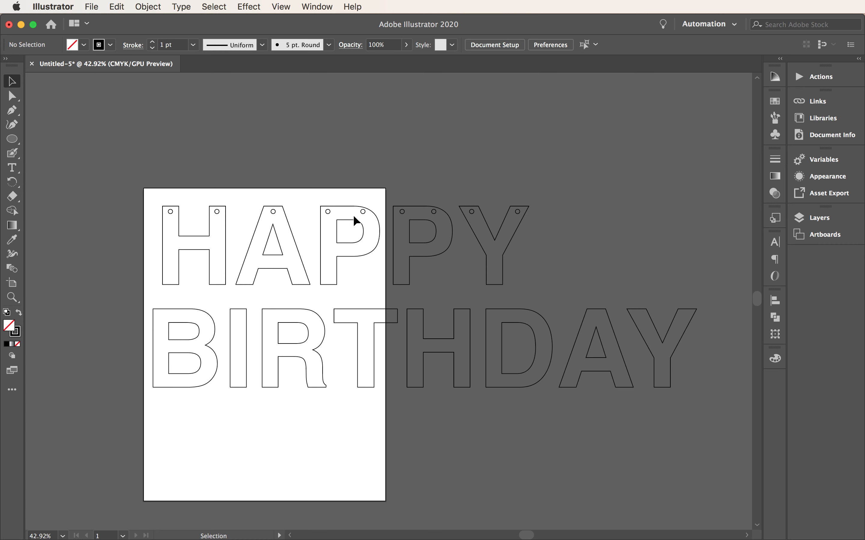
click(443, 278)
key(Delete)
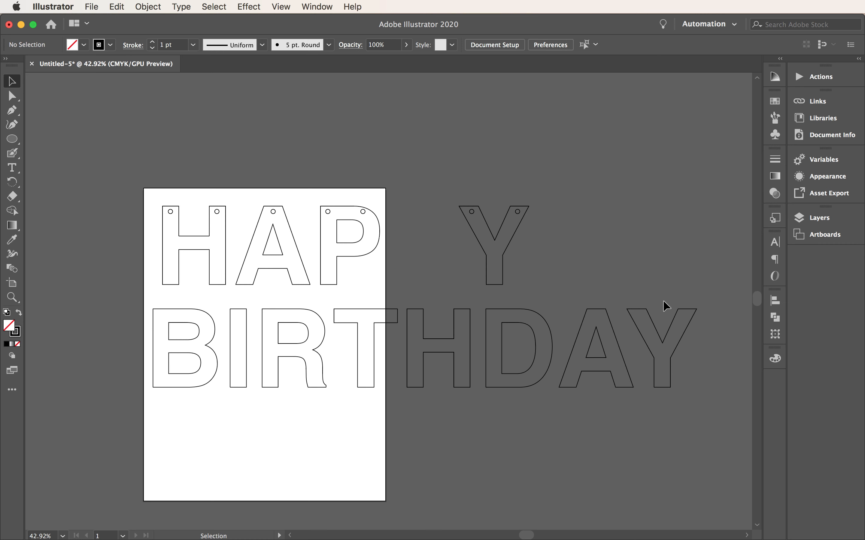
drag(663, 300, 688, 357)
key(Delete)
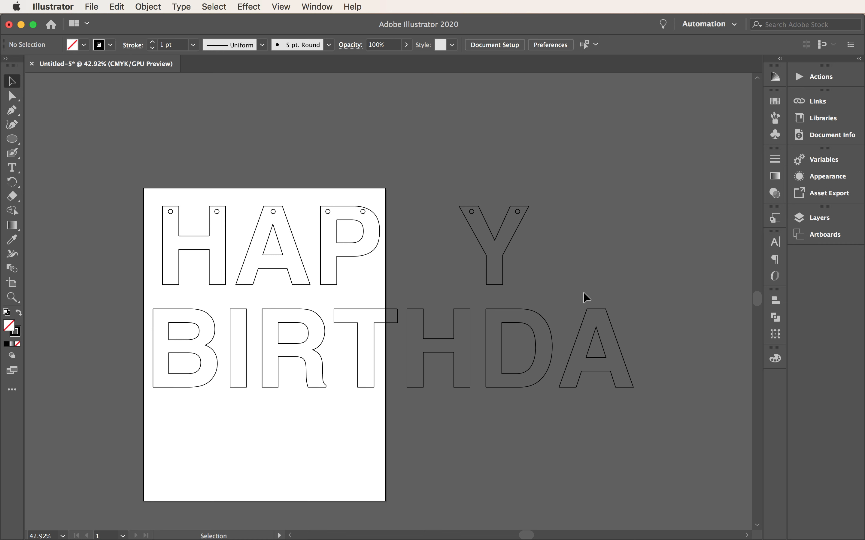
drag(586, 297, 609, 365)
key(Delete)
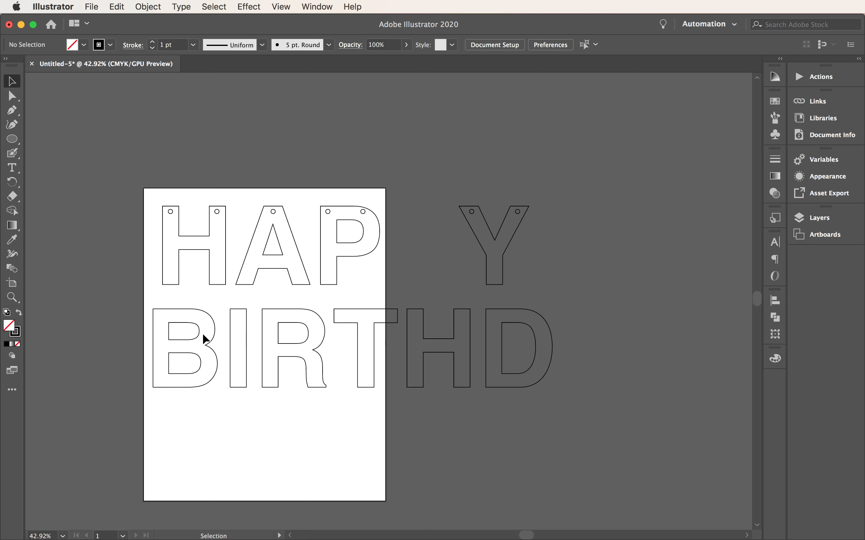
- Duplicate the hole circle from the left arm of HAPPY's H and place the copy in the upper-left corner of BIRTHDAY's B
click(171, 213)
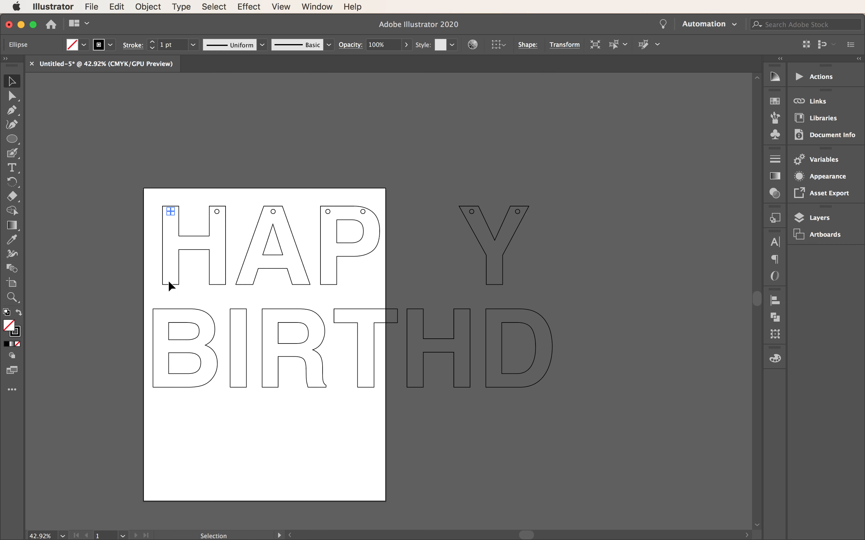
click(114, 7)
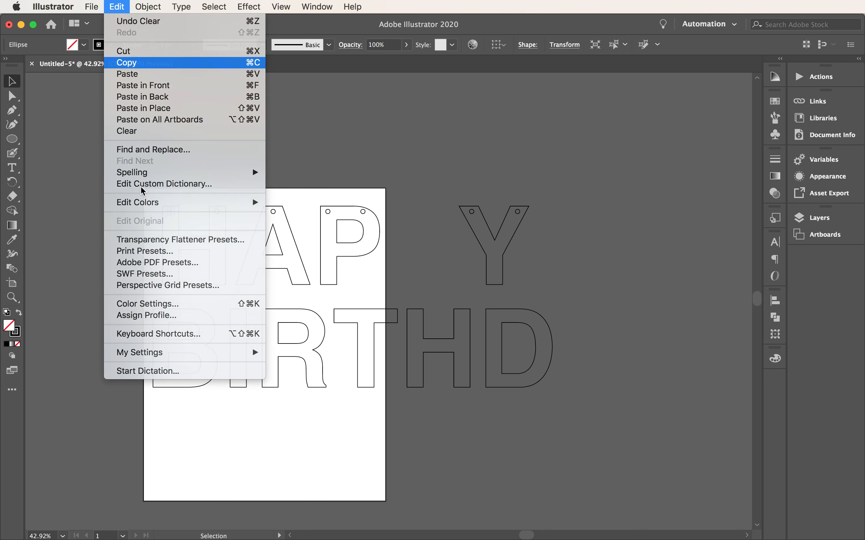
click(127, 63)
click(11, 297)
drag(206, 337, 351, 285)
click(417, 301)
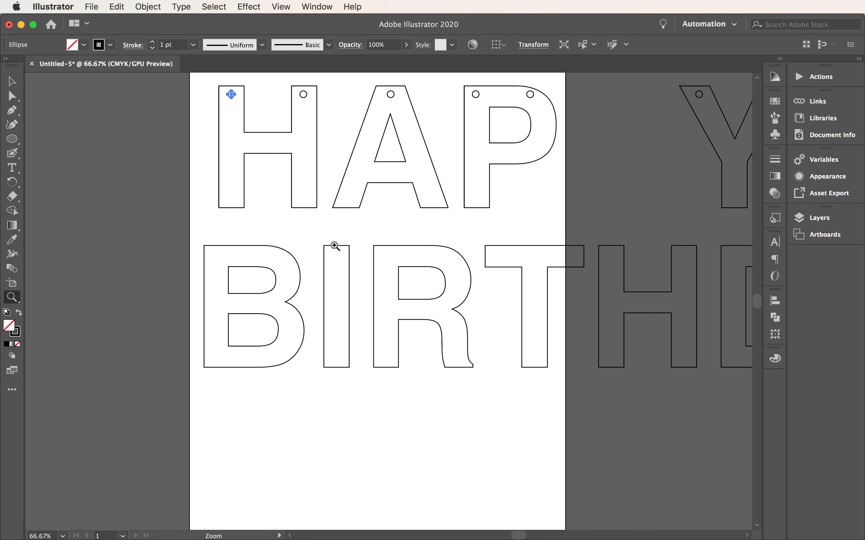
click(117, 6)
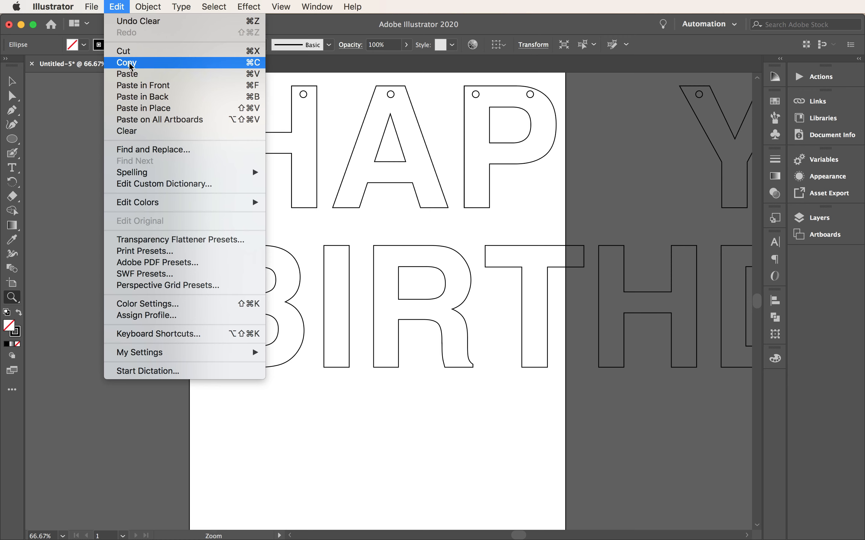
click(131, 74)
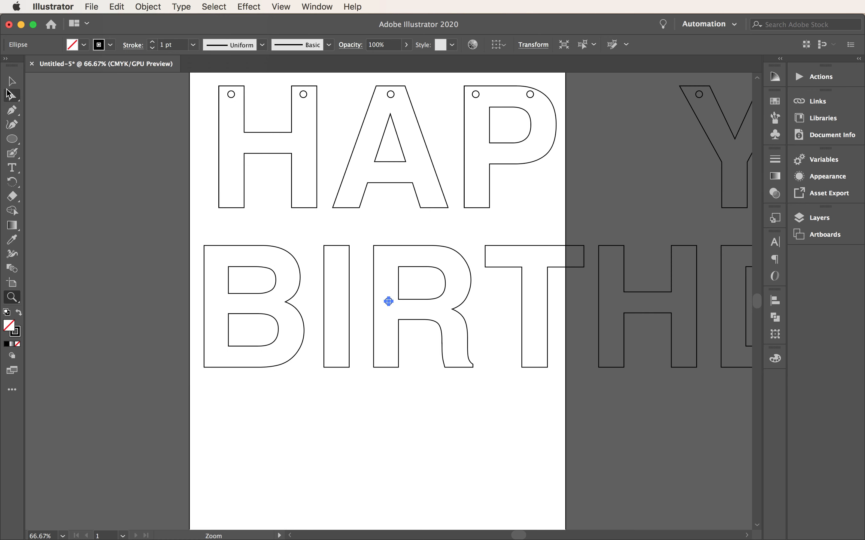
click(11, 86)
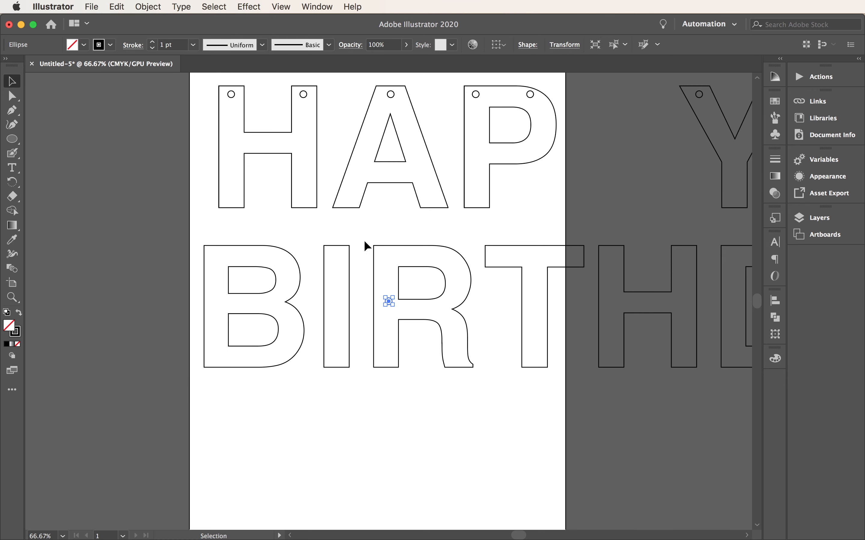
click(411, 344)
drag(392, 305, 307, 272)
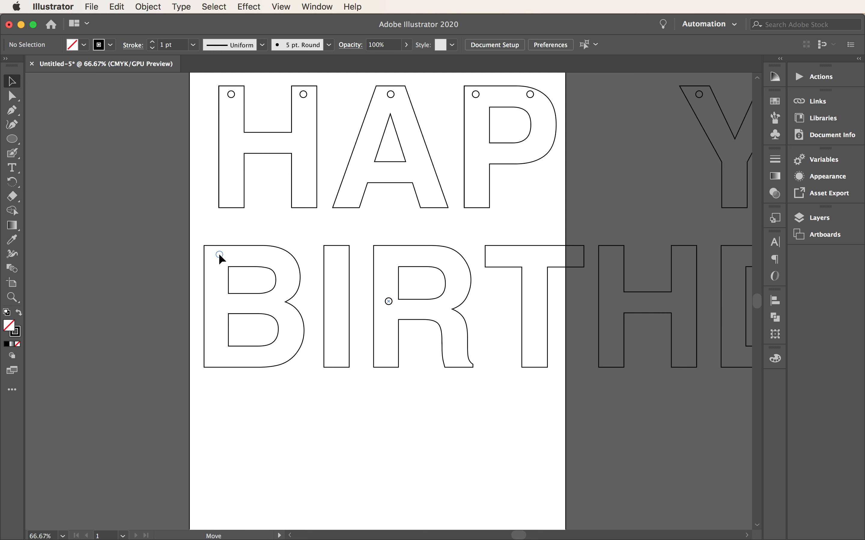
drag(218, 254, 218, 254)
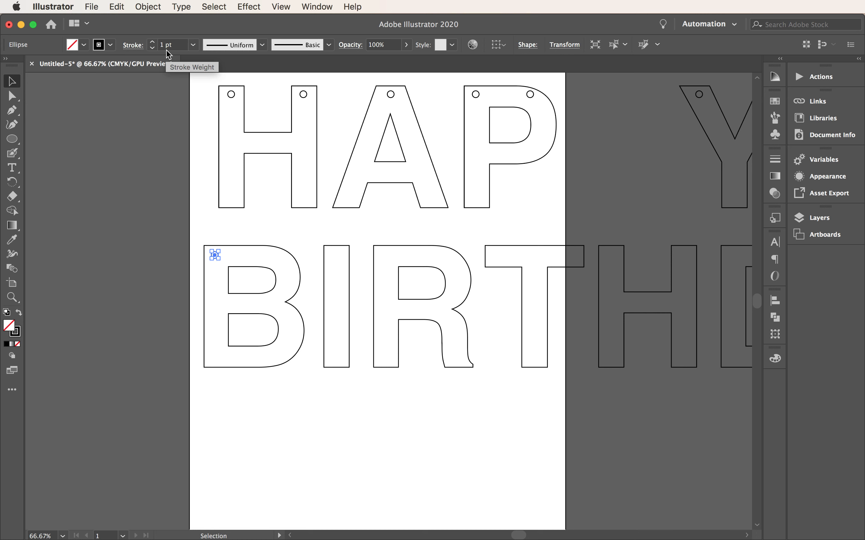
- Paste more hole circles and place them near the tops of B, I, R, T and H in BIRTHDAY, with only one on the I
key(a)
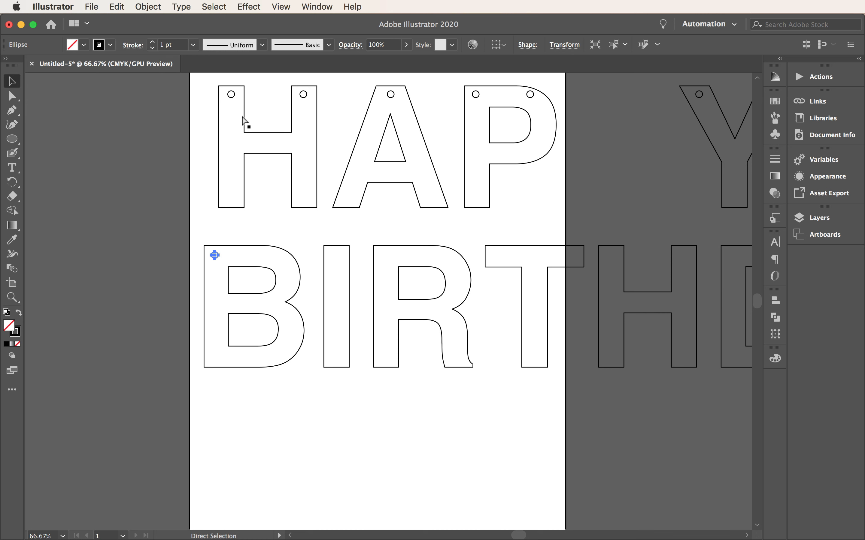
key(v)
key(super+c)
key(super+v)
click(356, 310)
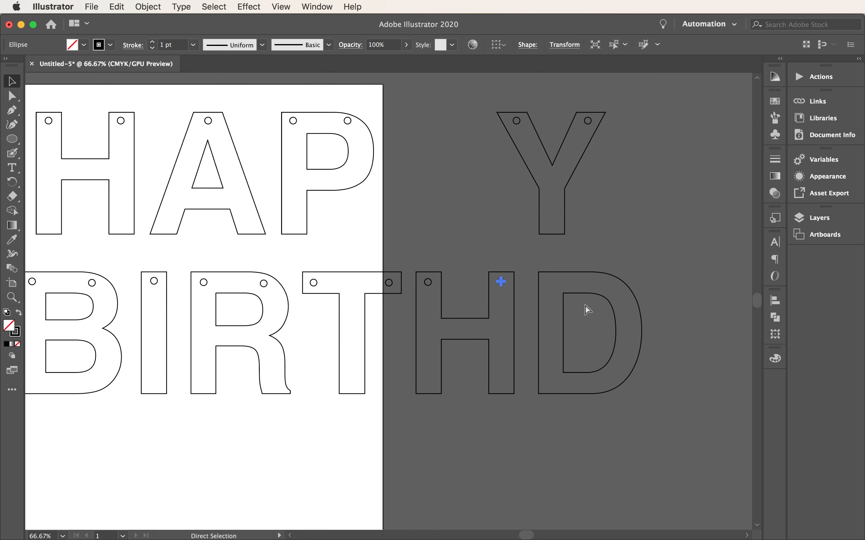
- Paste two hole circles and place them along the top edge of the D
key(super+v)
click(383, 330)
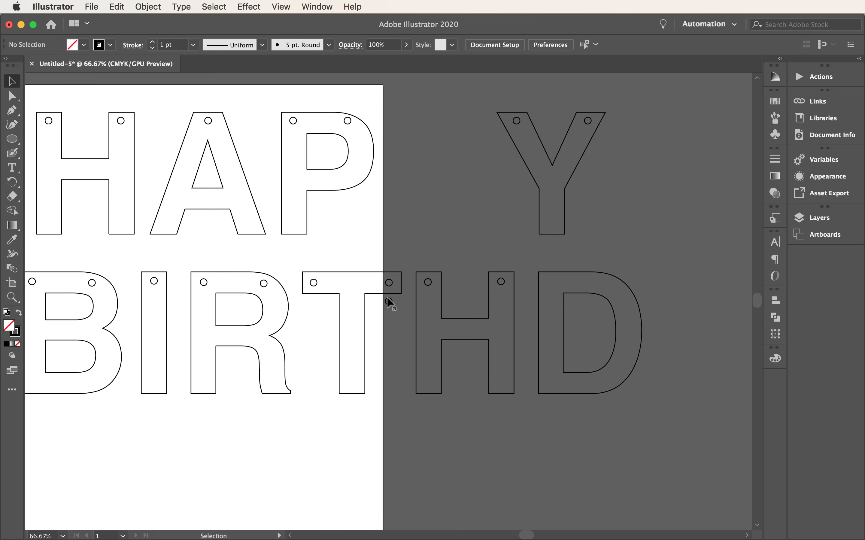
drag(388, 304, 551, 285)
click(384, 318)
drag(388, 304, 599, 283)
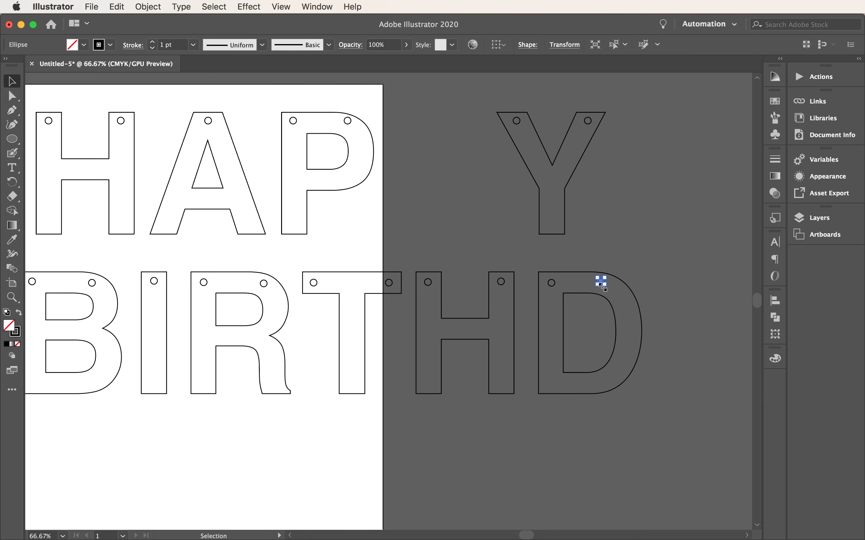
- Select all the hole circles across BIRTHD together, leaving the letter shapes out of the selection
scroll(517, 311, left, 5)
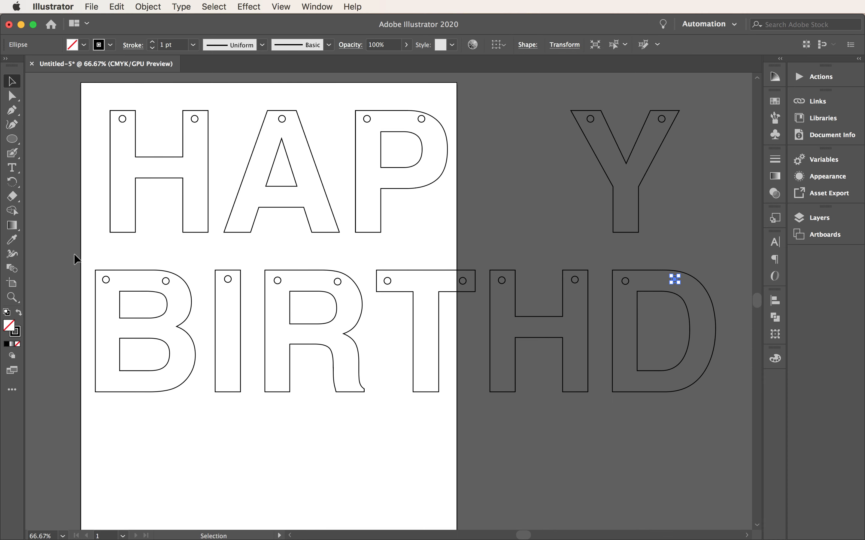
drag(75, 253, 738, 290)
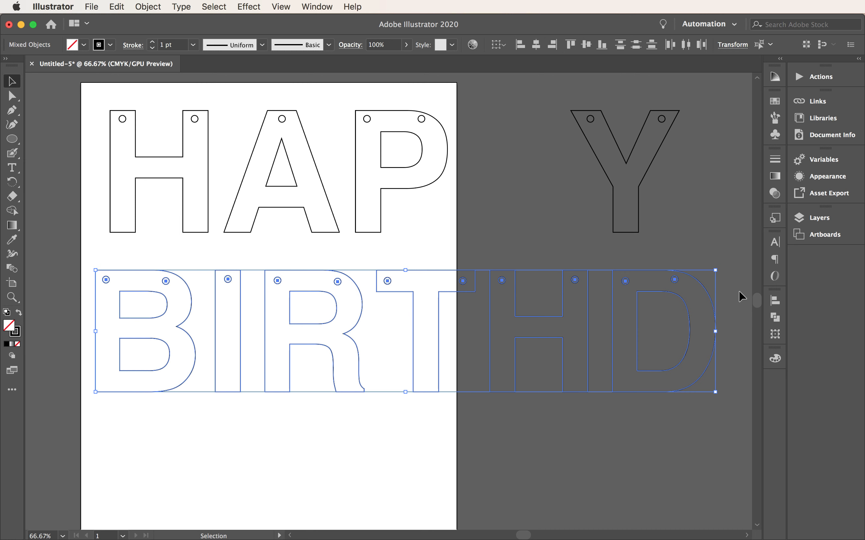
drag(61, 347, 445, 423)
drag(676, 424, 712, 419)
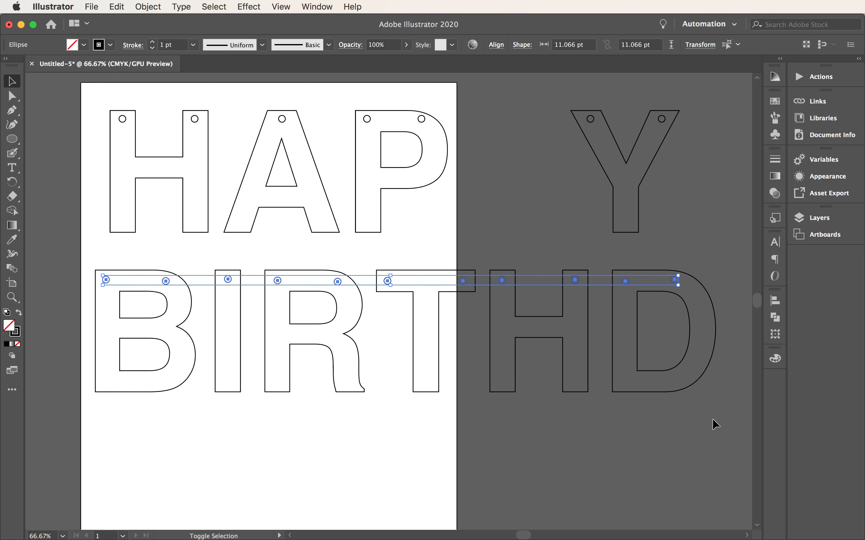
- Align the BIRTHD hole circles by their top edges and deselect them
click(774, 304)
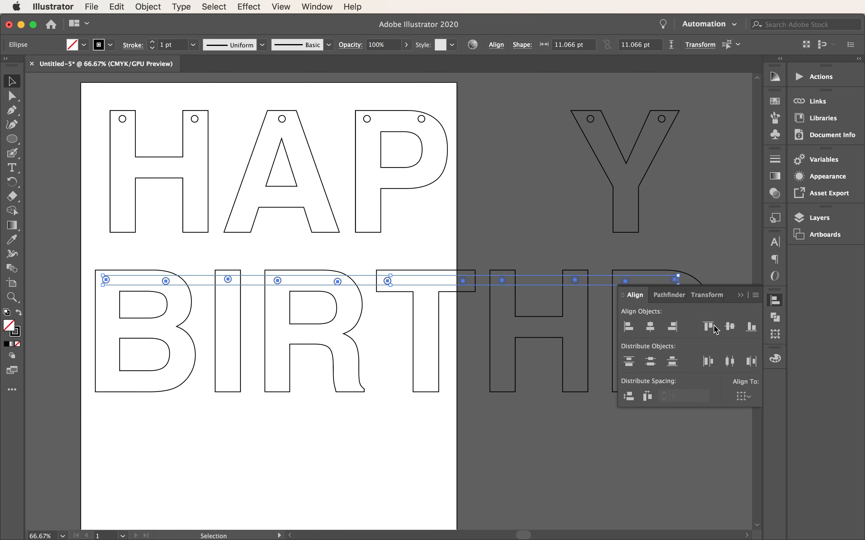
click(710, 329)
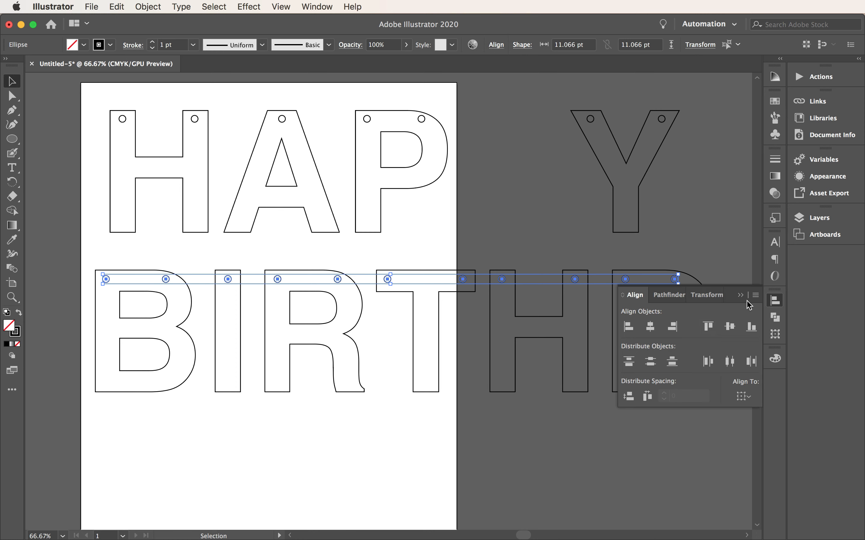
click(740, 295)
click(703, 250)
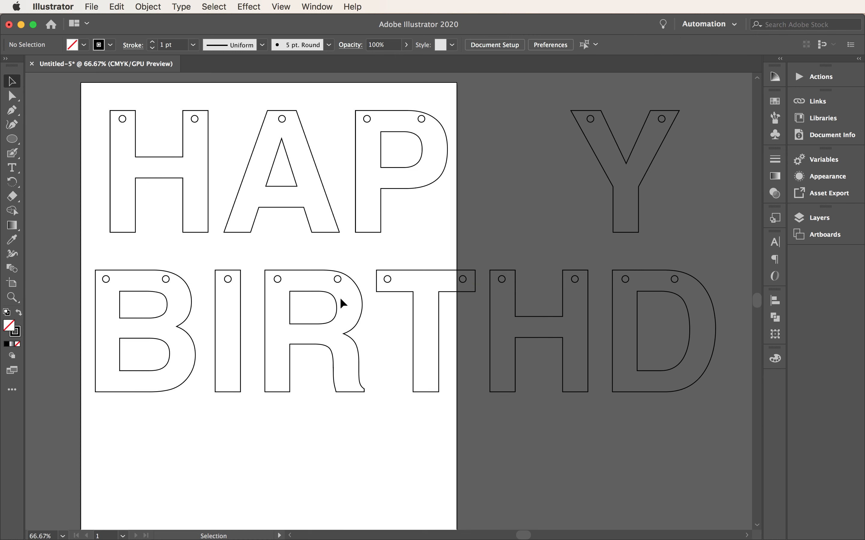
- Nudge individual holes sideways on the R, D, second H, Y and B to even out their placement
click(338, 278)
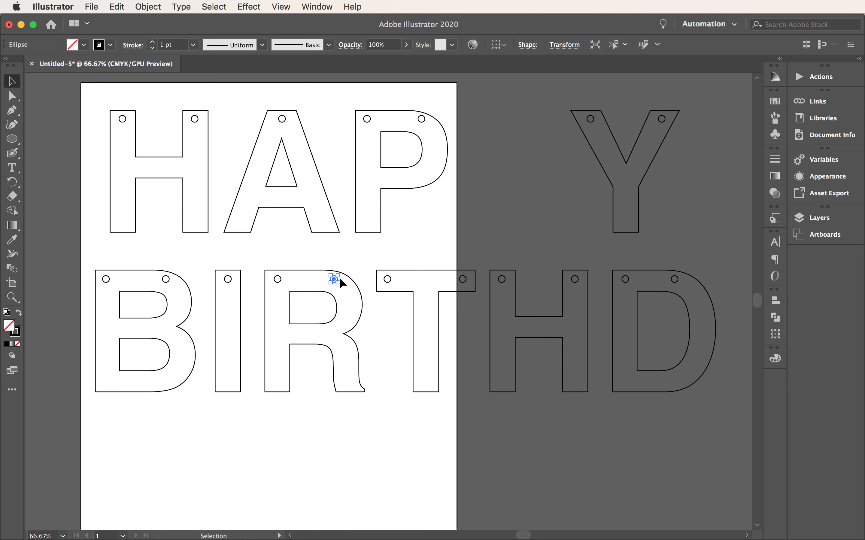
click(441, 246)
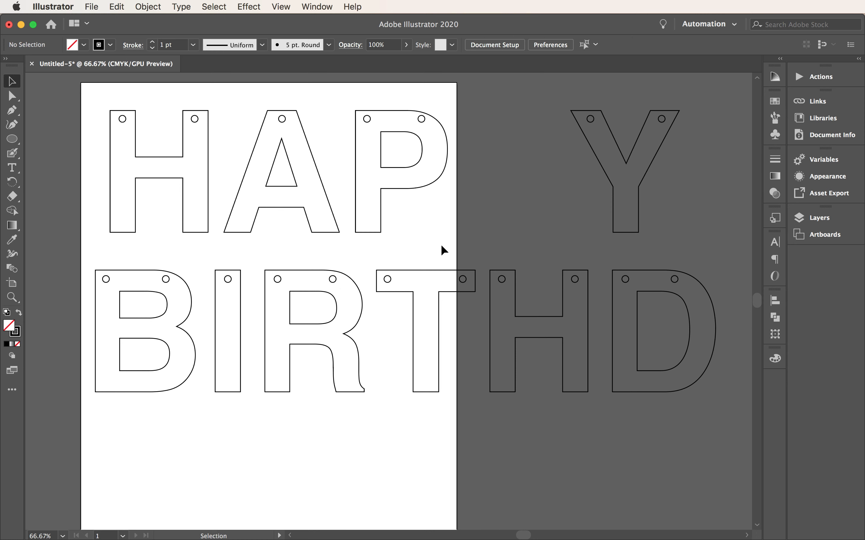
click(674, 280)
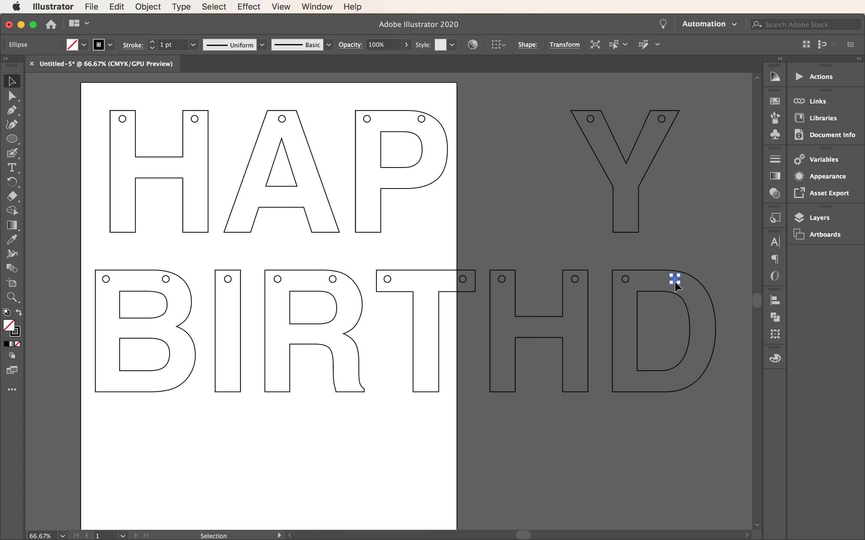
click(516, 247)
click(505, 282)
click(520, 278)
click(575, 279)
click(594, 119)
click(528, 166)
click(166, 283)
click(204, 281)
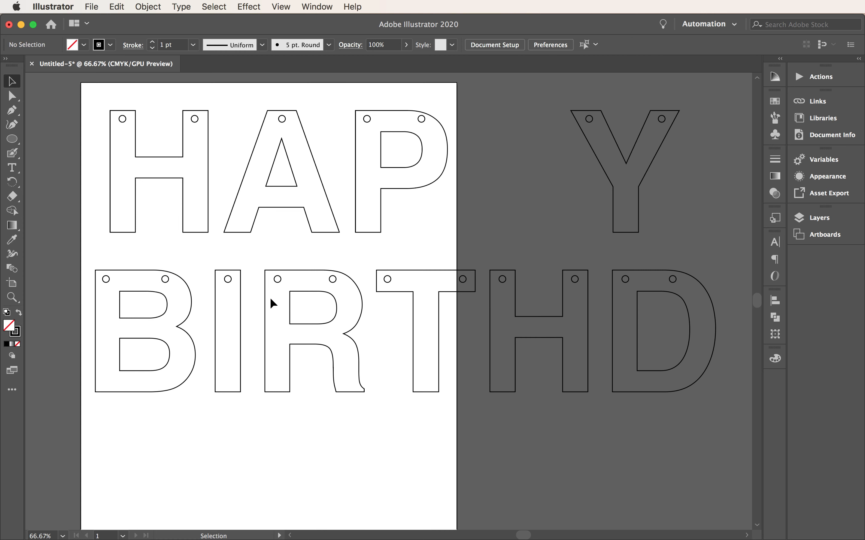
- Group HAPPY's H with its two holes, and group the A with its hole
scroll(270, 300, down, 2)
scroll(271, 300, down, 1)
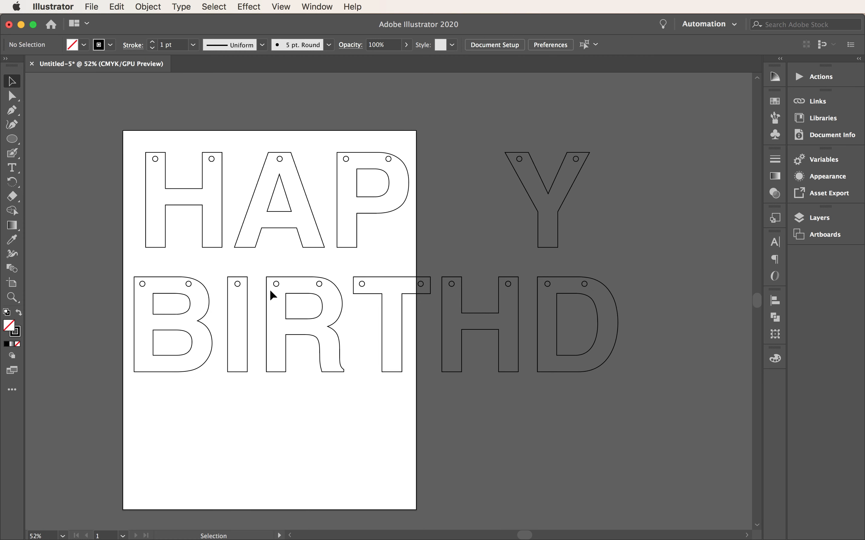
scroll(270, 289, left, 4)
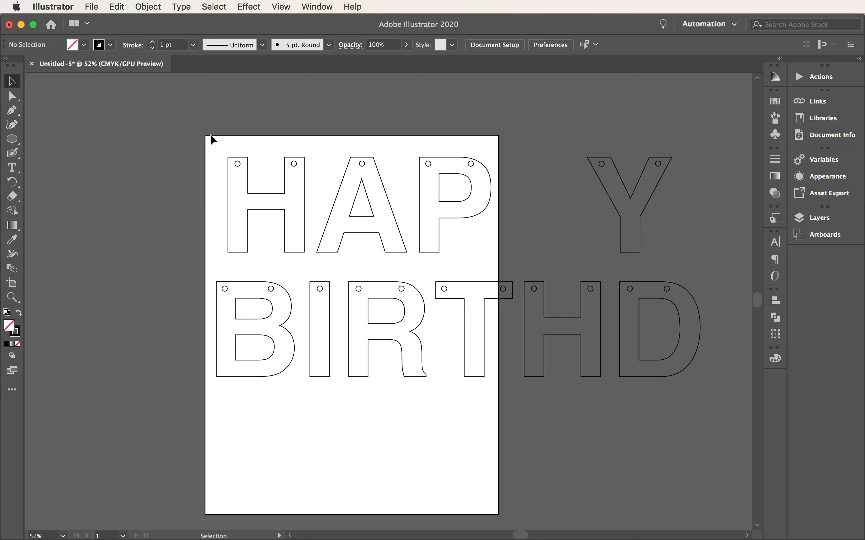
drag(211, 136, 297, 244)
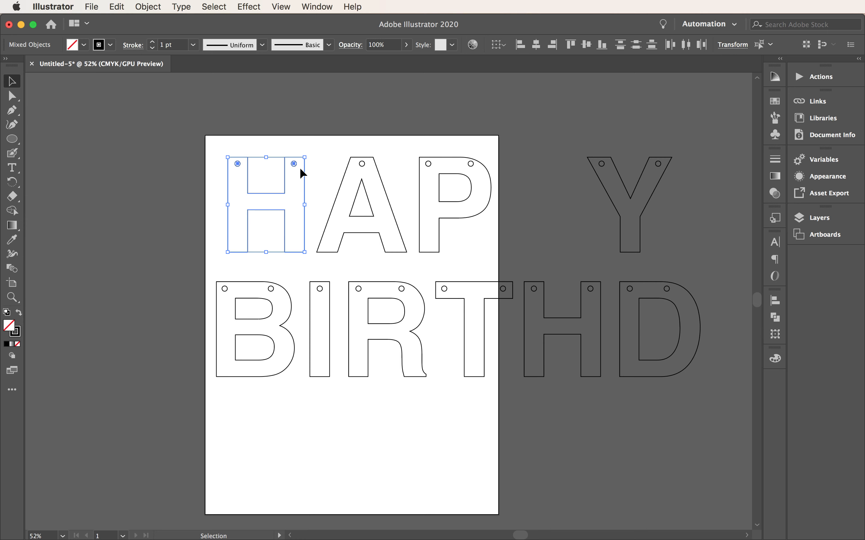
click(150, 5)
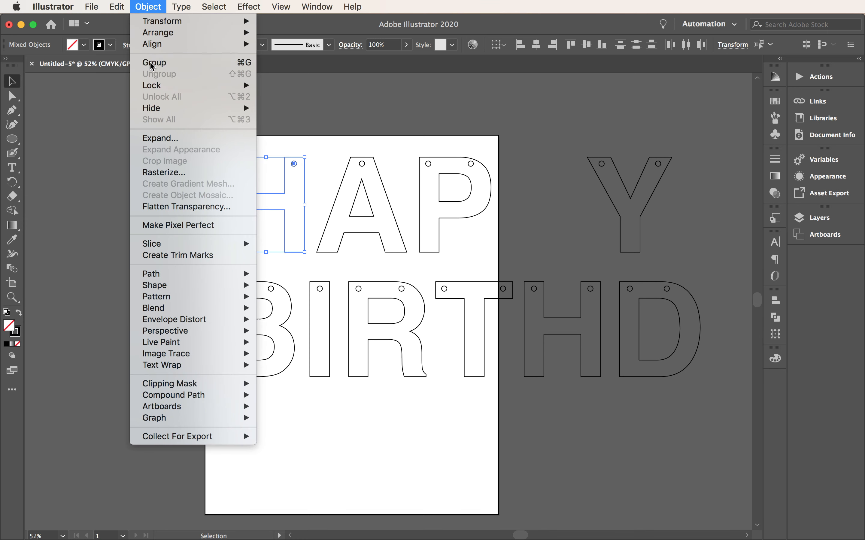
click(152, 65)
click(369, 186)
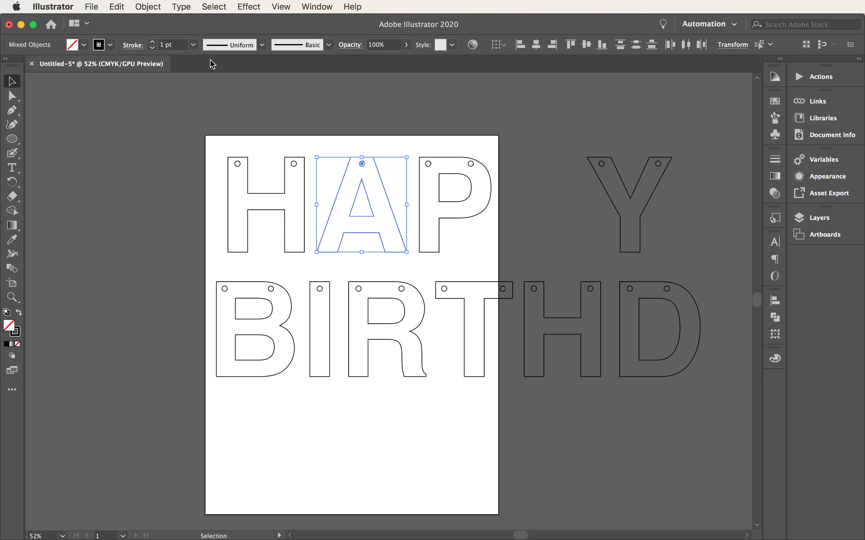
click(148, 6)
click(158, 66)
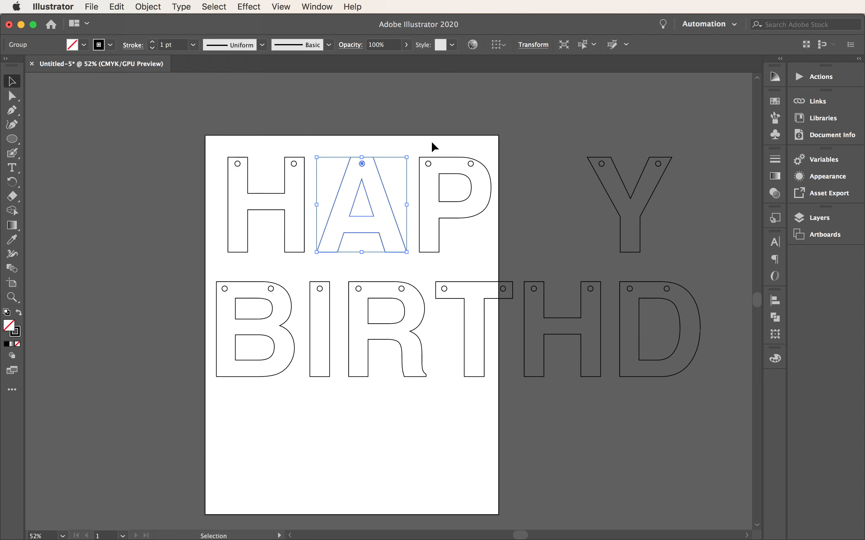
- Group the P with its two holes, and group the Y with its two holes
click(488, 200)
click(148, 6)
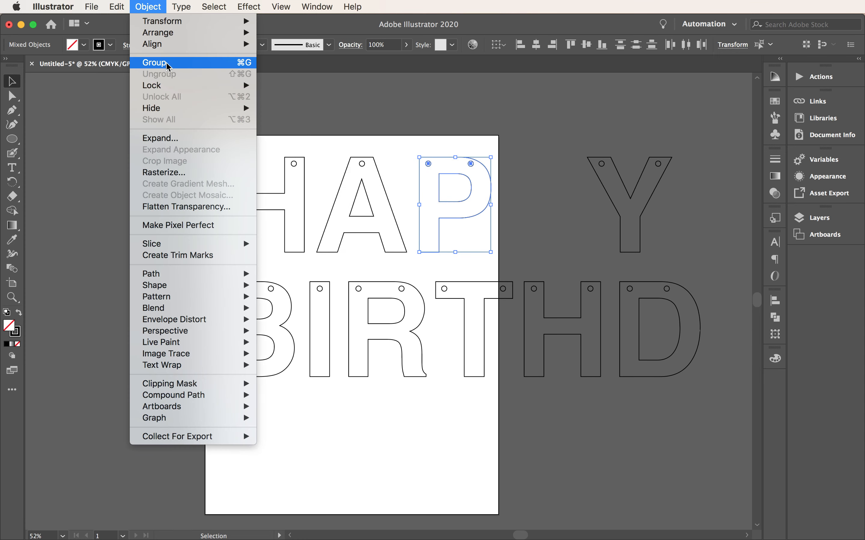
click(151, 66)
drag(569, 141, 677, 188)
click(148, 6)
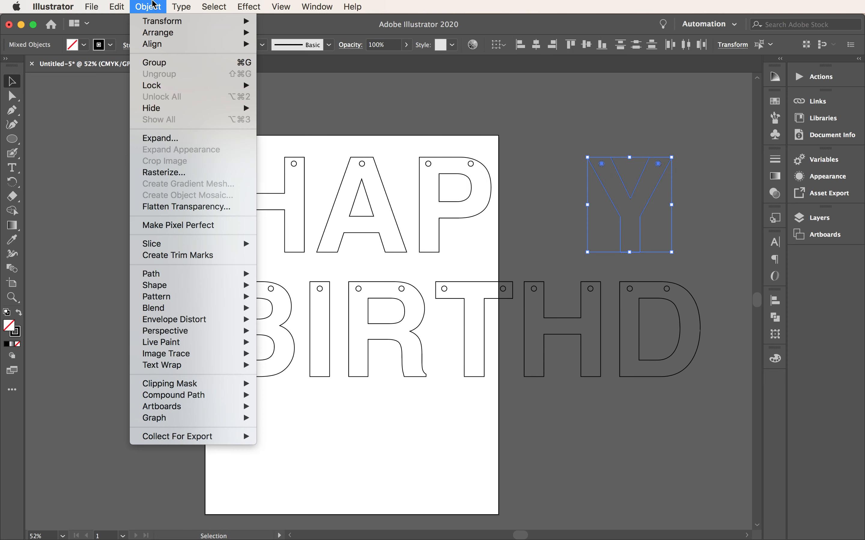
click(152, 66)
- Group the B with its two holes, and group the D with its two holes
click(275, 328)
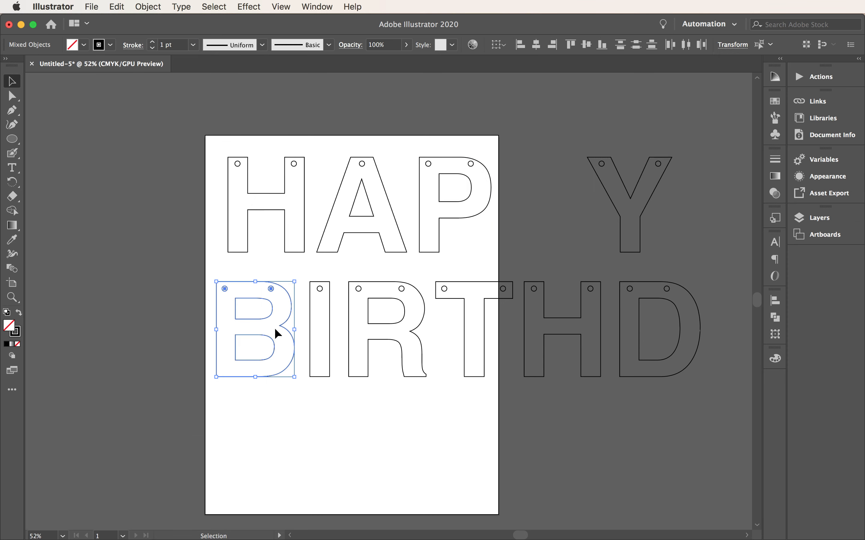
click(148, 7)
click(153, 63)
click(620, 333)
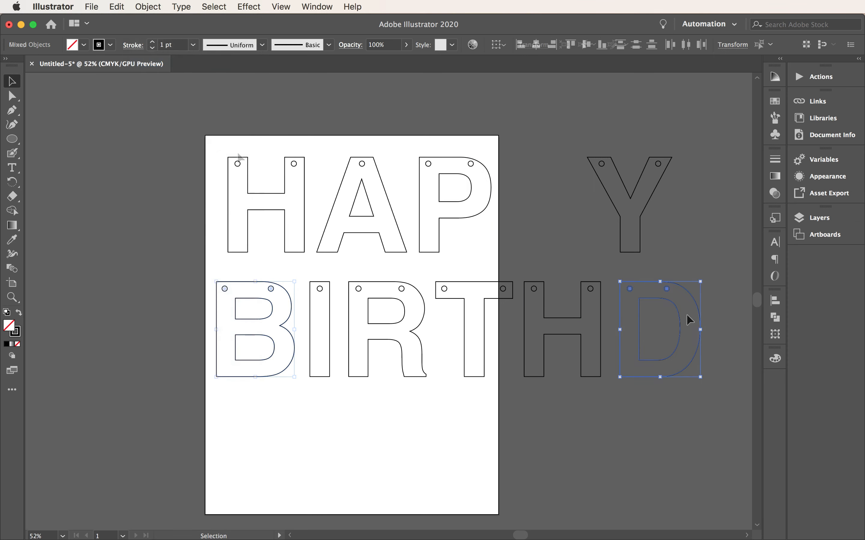
click(148, 6)
click(164, 63)
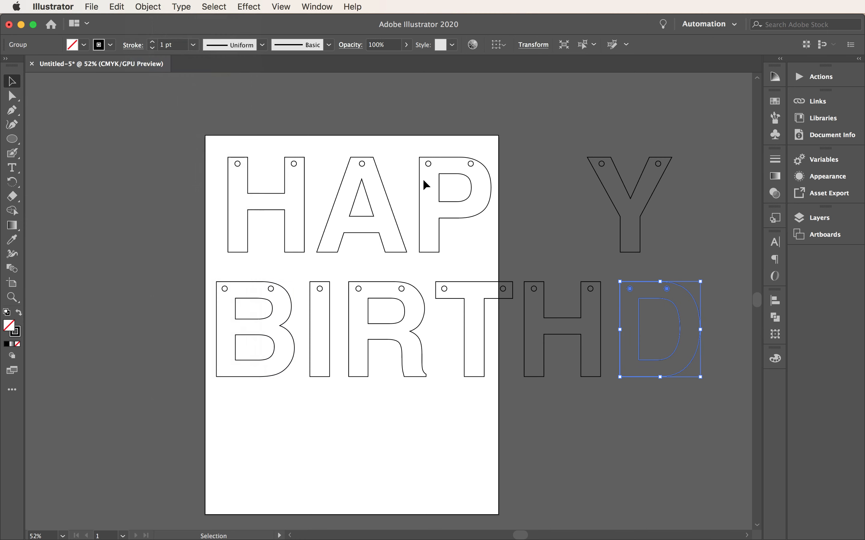
- Move BIRTHDAY's T, H and D groups into a third row on the artboard beneath B, I and R
scroll(514, 311, down, 3)
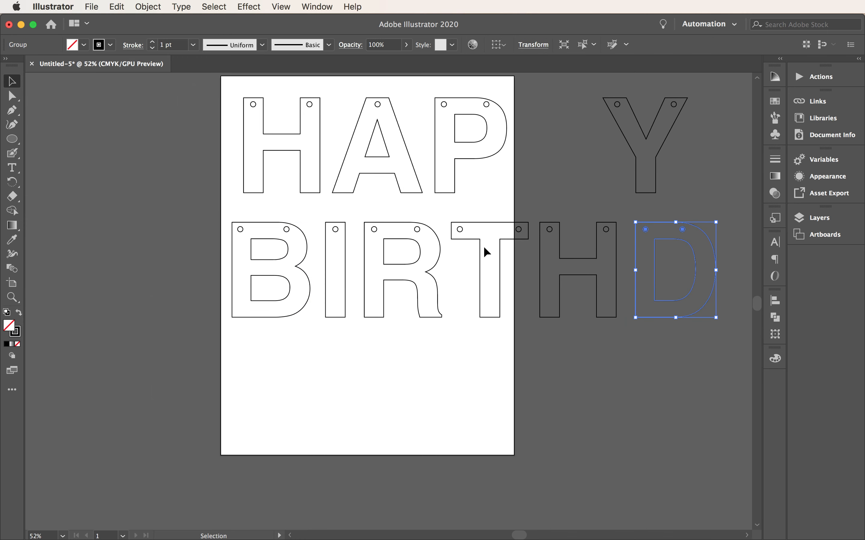
drag(477, 341, 375, 342)
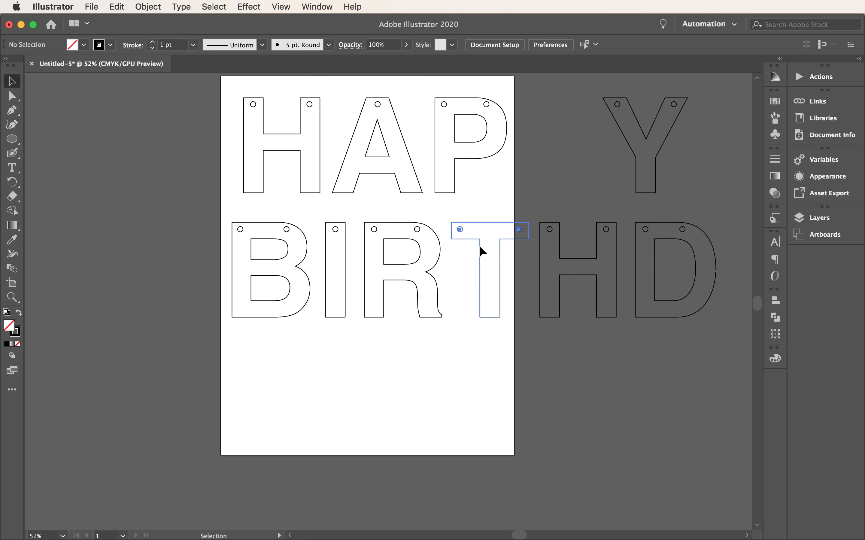
drag(479, 247, 260, 351)
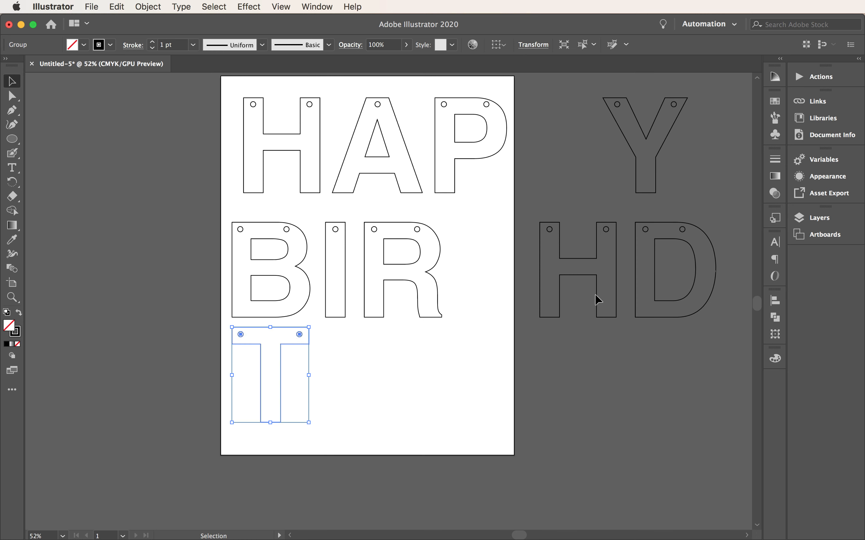
drag(563, 281, 344, 390)
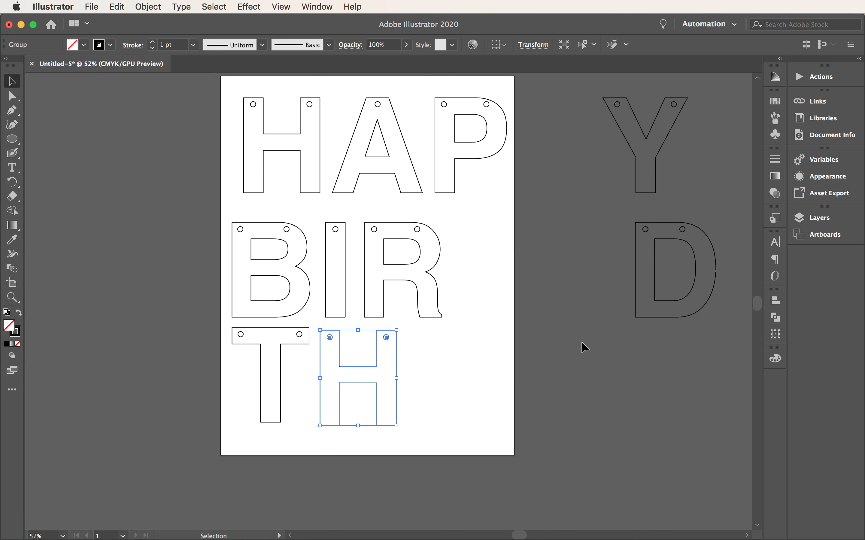
click(635, 316)
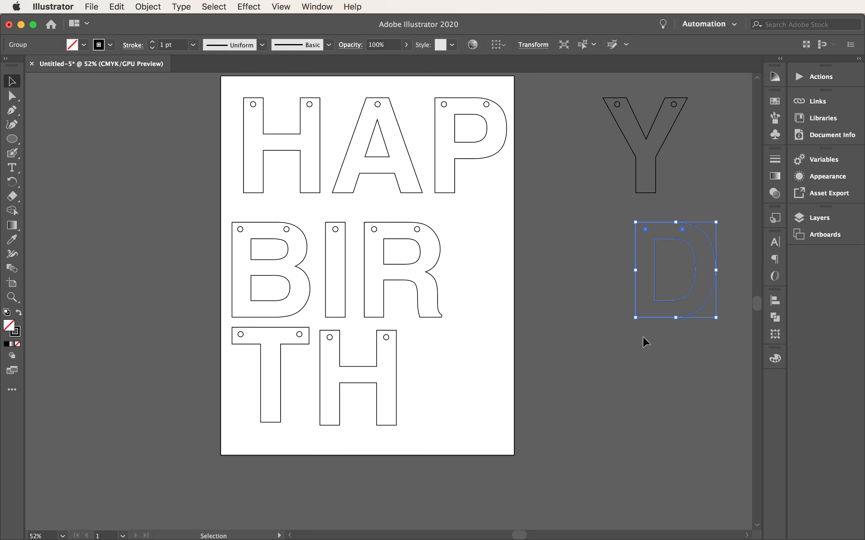
click(643, 336)
drag(650, 295, 431, 402)
- Copy the A, P and Y groups of HAPPY together and paste a duplicate set
scroll(510, 364, down, 5)
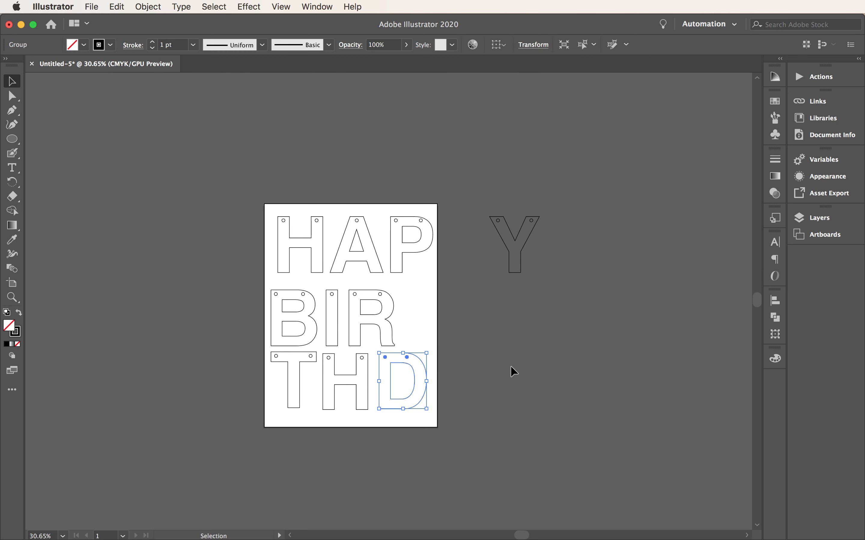
click(528, 228)
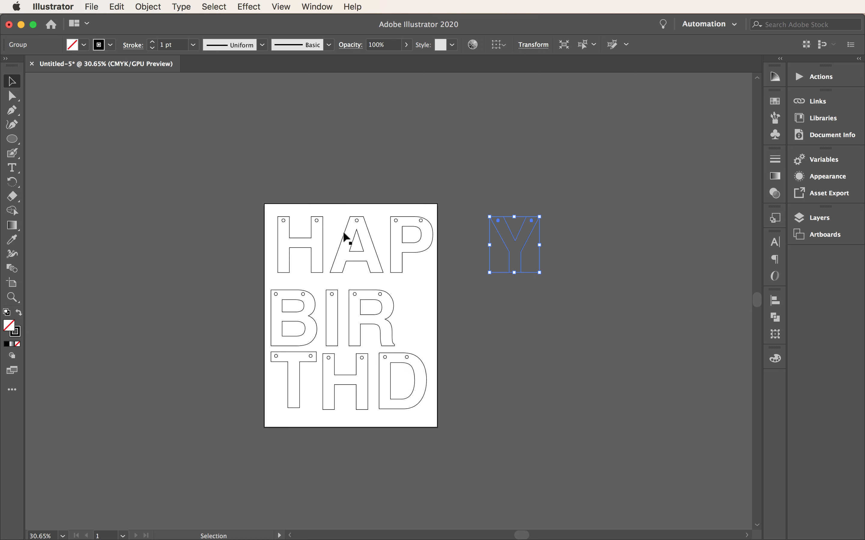
drag(406, 242, 413, 247)
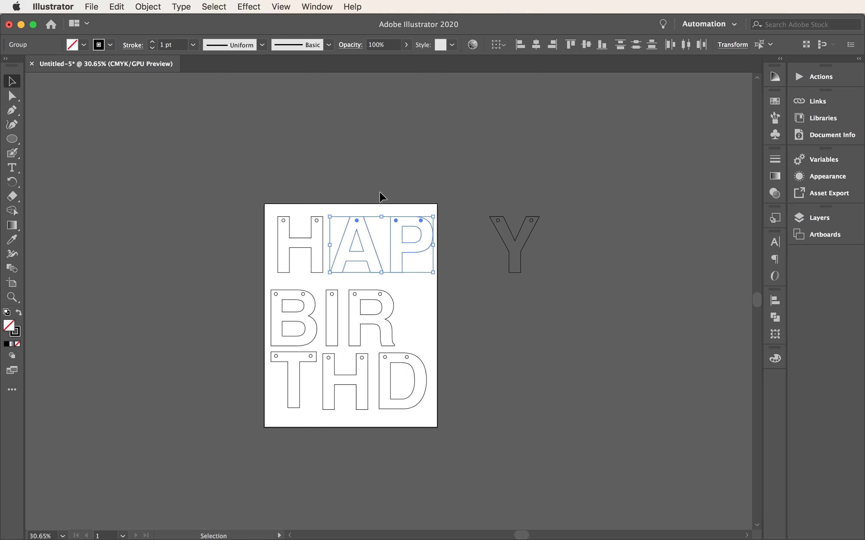
drag(363, 191, 522, 257)
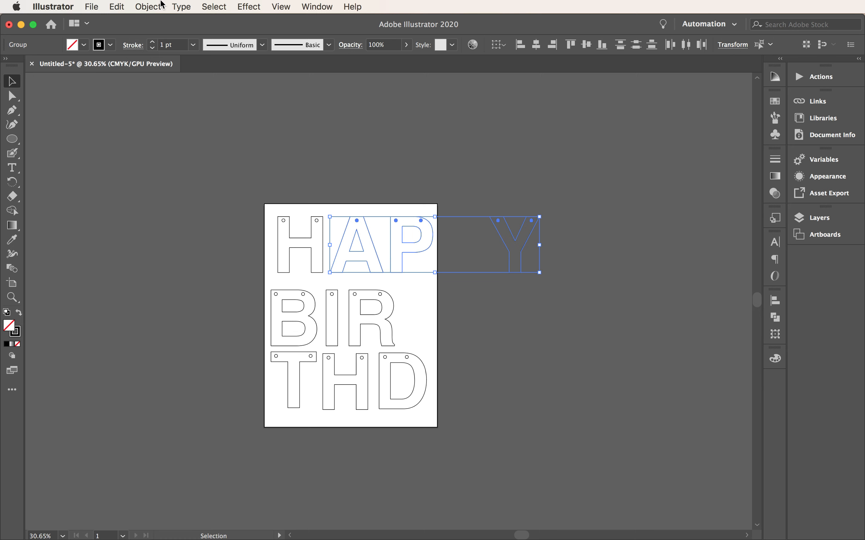
click(120, 3)
click(129, 63)
click(110, 4)
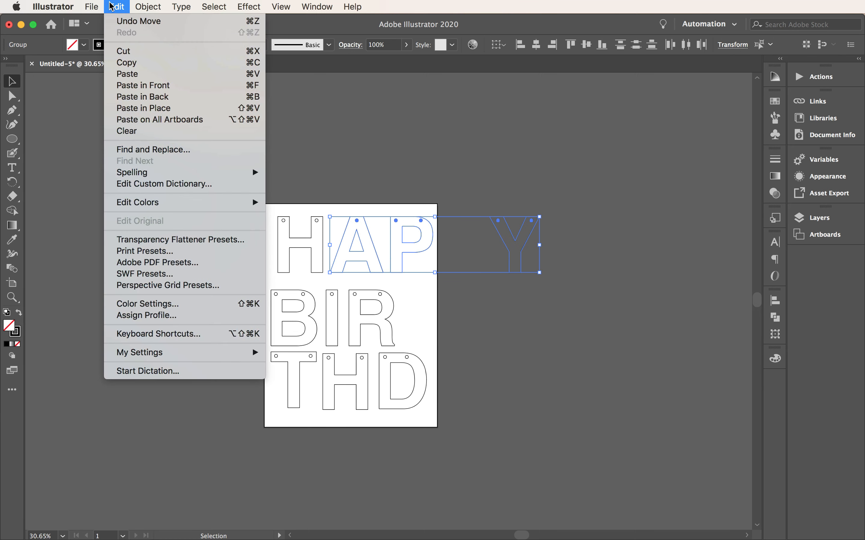
click(128, 75)
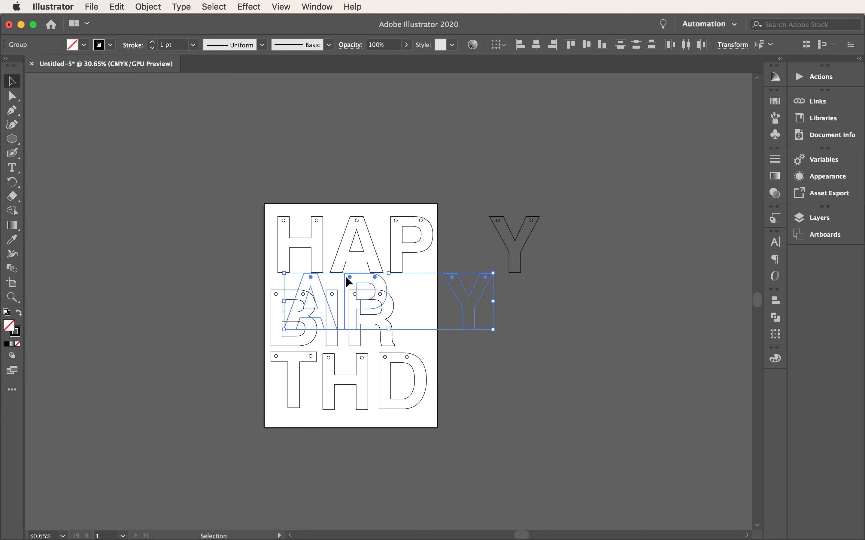
- Move the pasted A, P and Y off the artboard and line them up with the original Y in one row beside it
drag(346, 276, 512, 297)
click(529, 244)
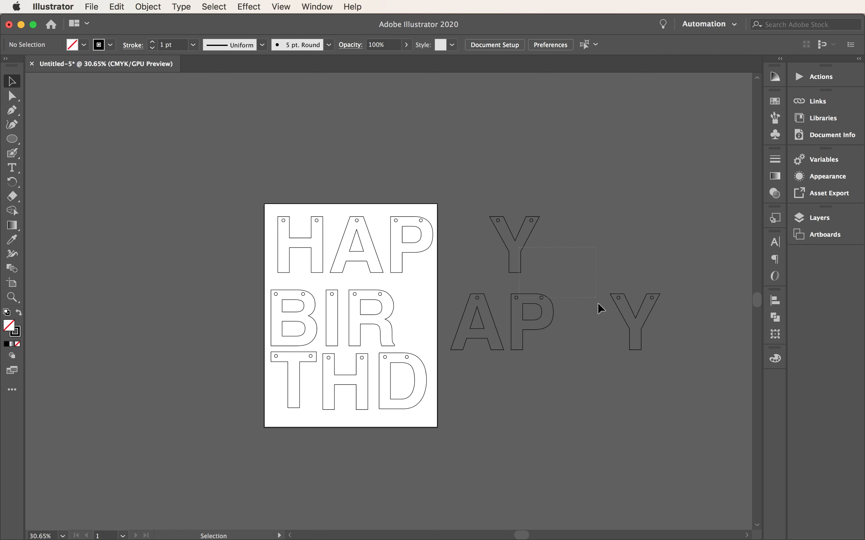
drag(540, 253, 589, 323)
drag(612, 357, 477, 263)
click(471, 343)
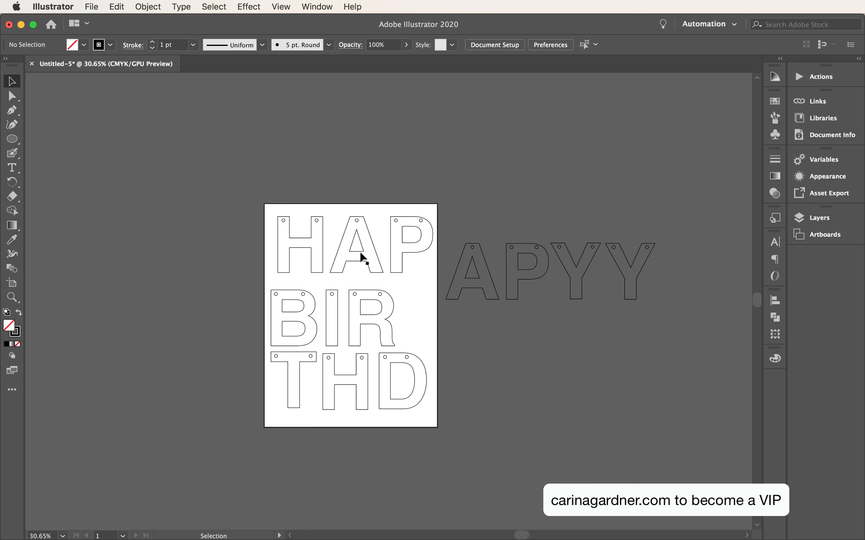